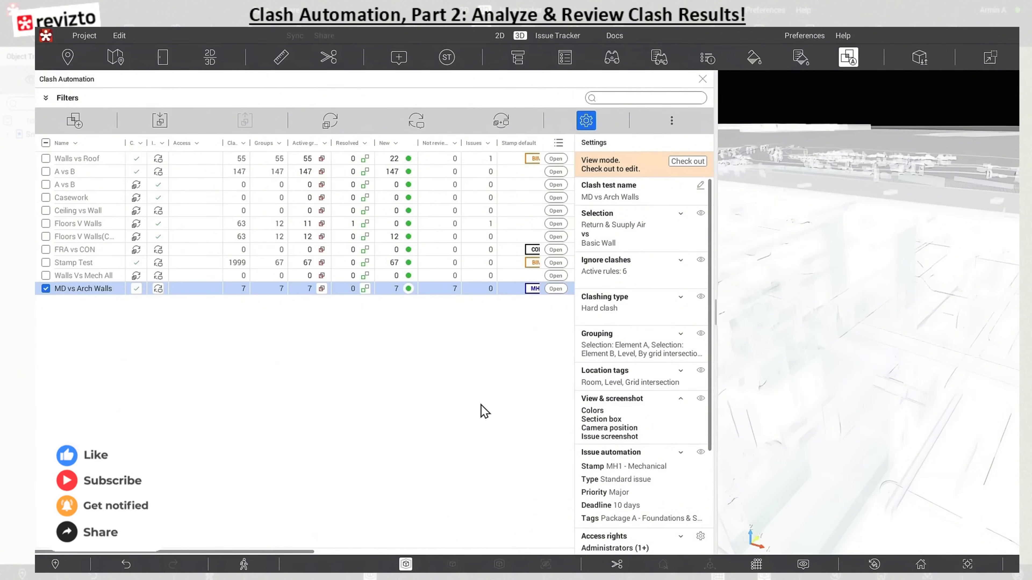
Open the clash results of the MD vs Arch Walls clash test
click(46, 289)
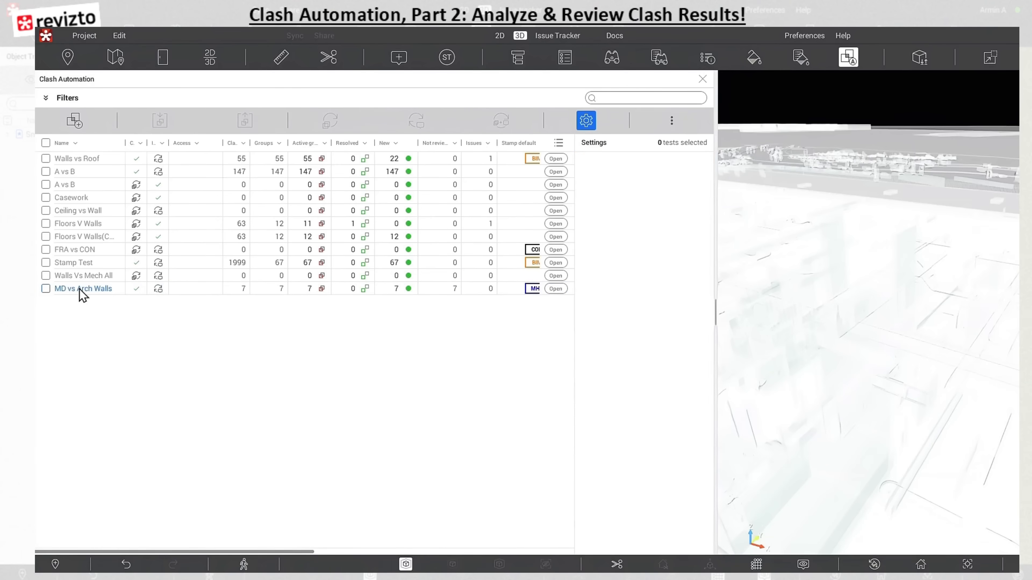
click(46, 289)
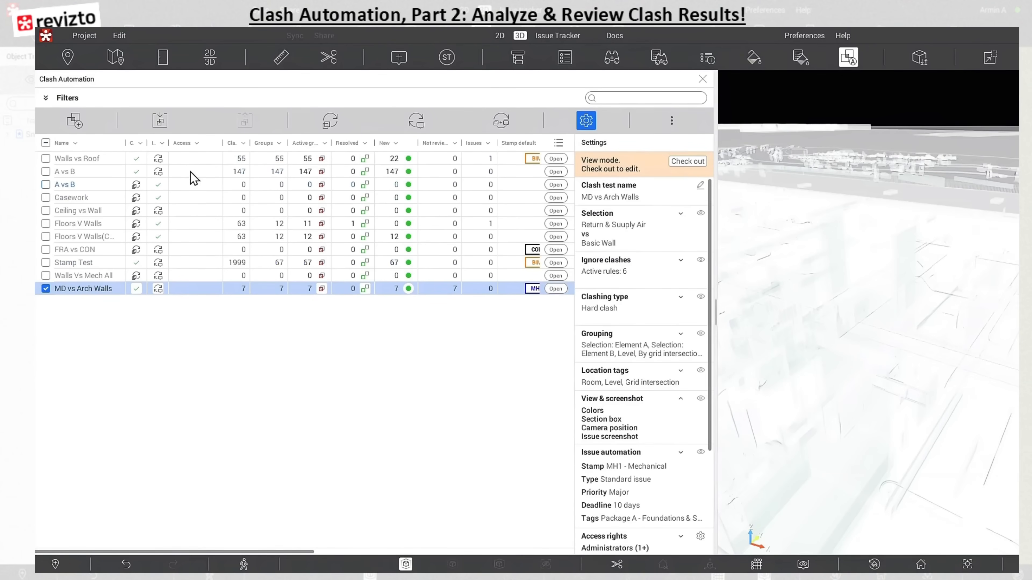
click(558, 289)
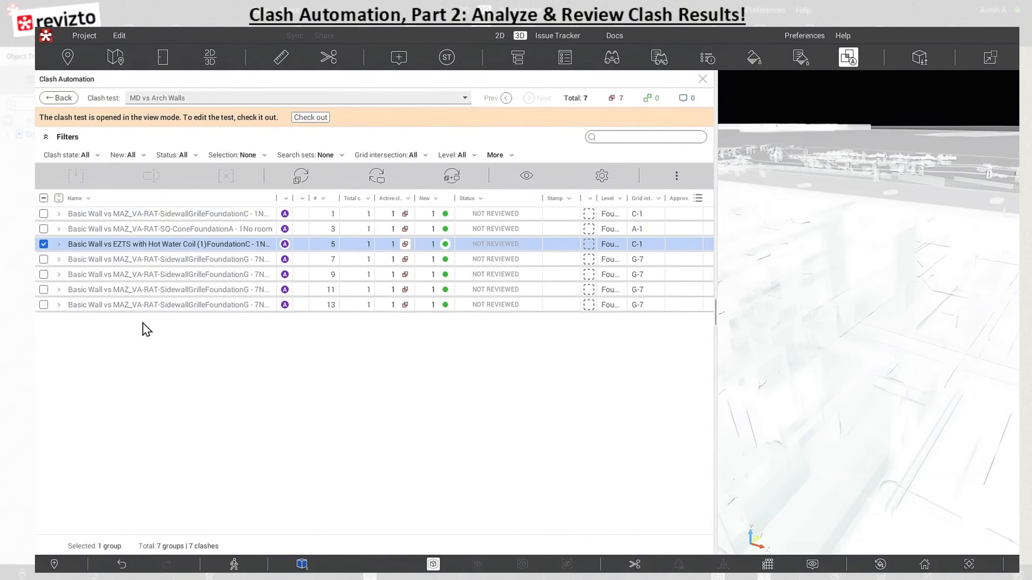
Select the EZTS with Hot Water Coil group and the group numbered 7, and check which commands are available for them
click(44, 244)
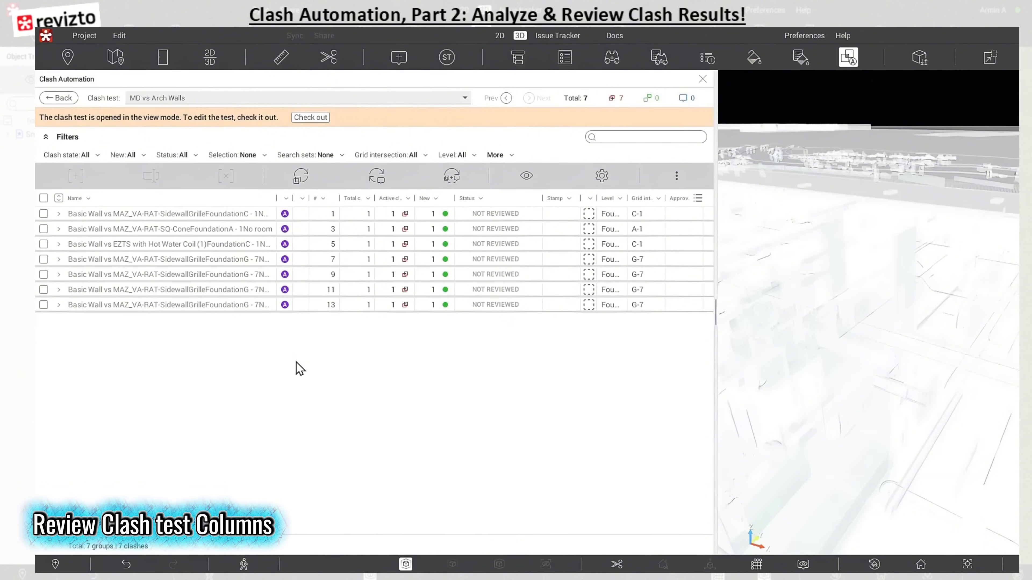
click(44, 244)
click(44, 259)
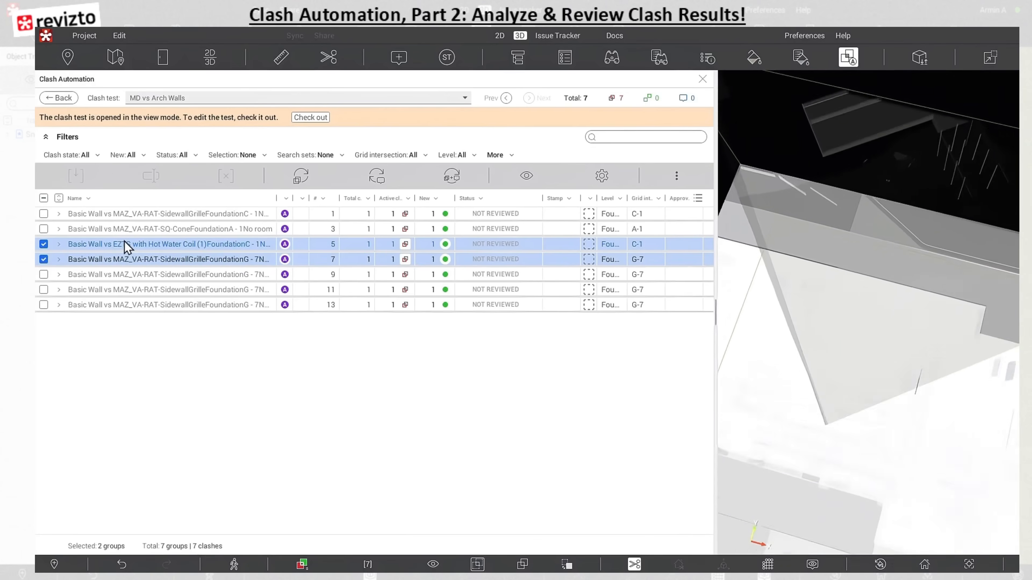
right_click(126, 249)
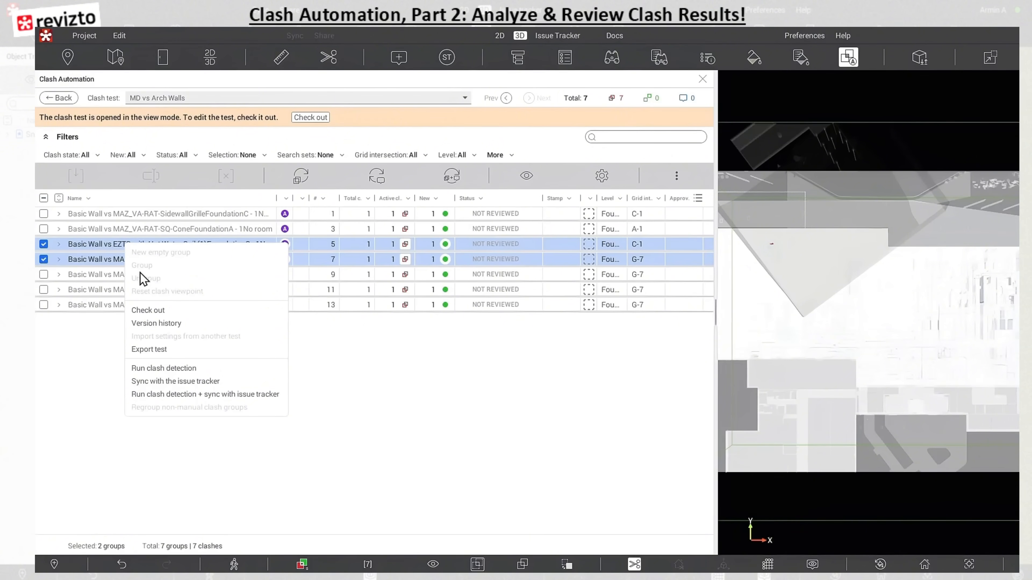
click(43, 259)
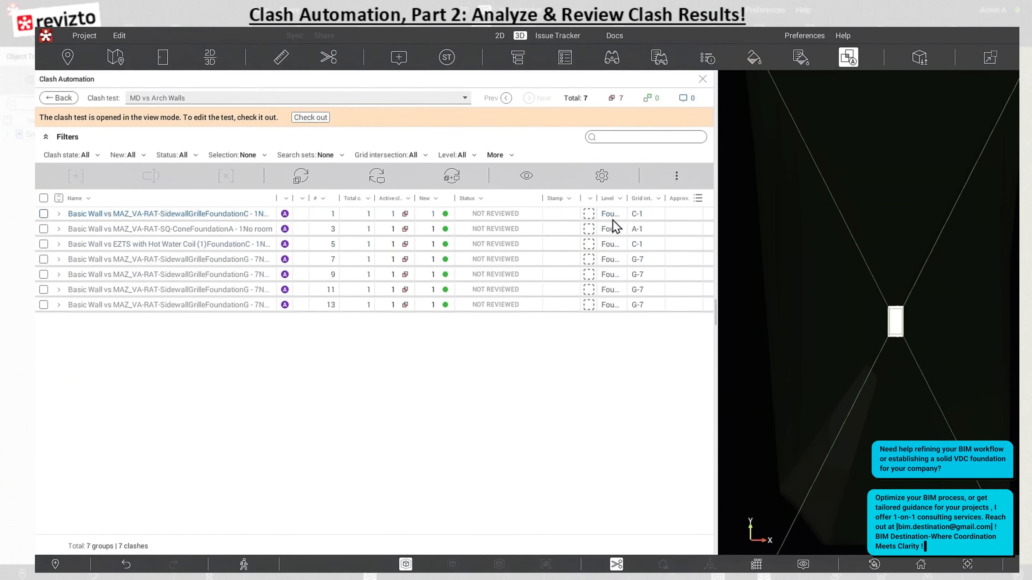
Review the columns that can be shown in the clash group list
click(697, 199)
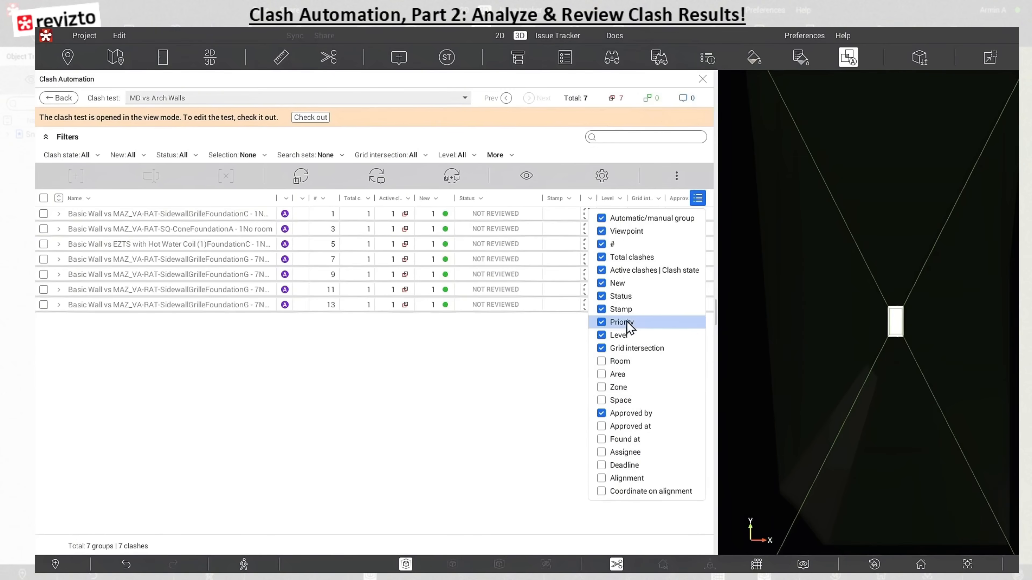
mouse_move(626, 376)
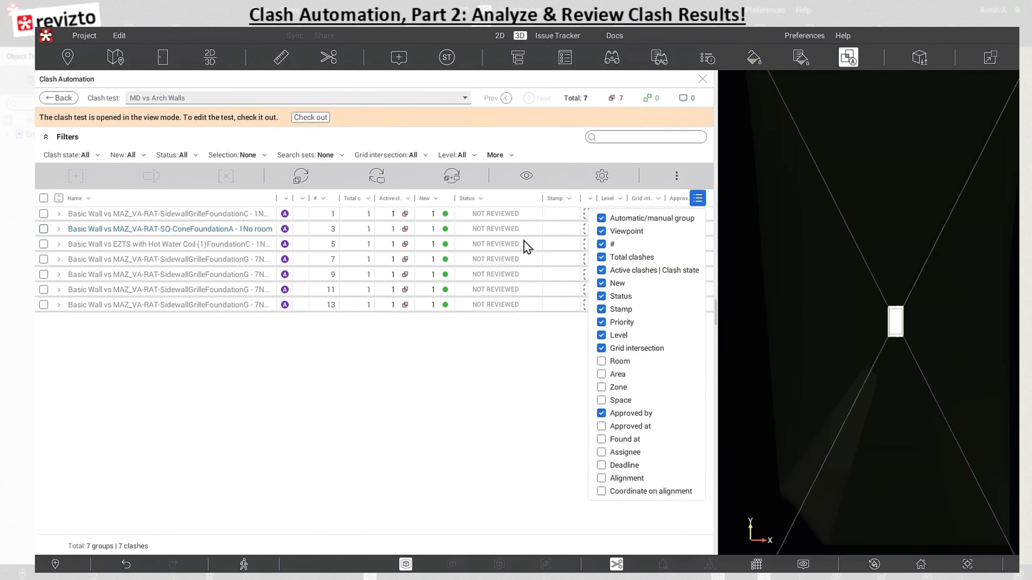
click(698, 199)
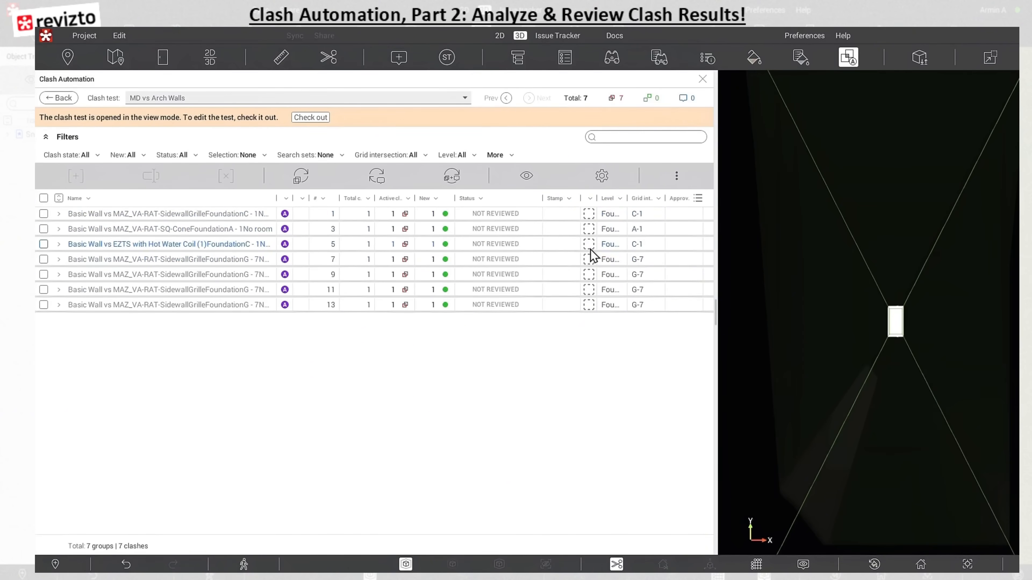
Step through the clash groups of the MD vs Arch Walls test one by one to view each clash in 3D
click(497, 216)
click(500, 230)
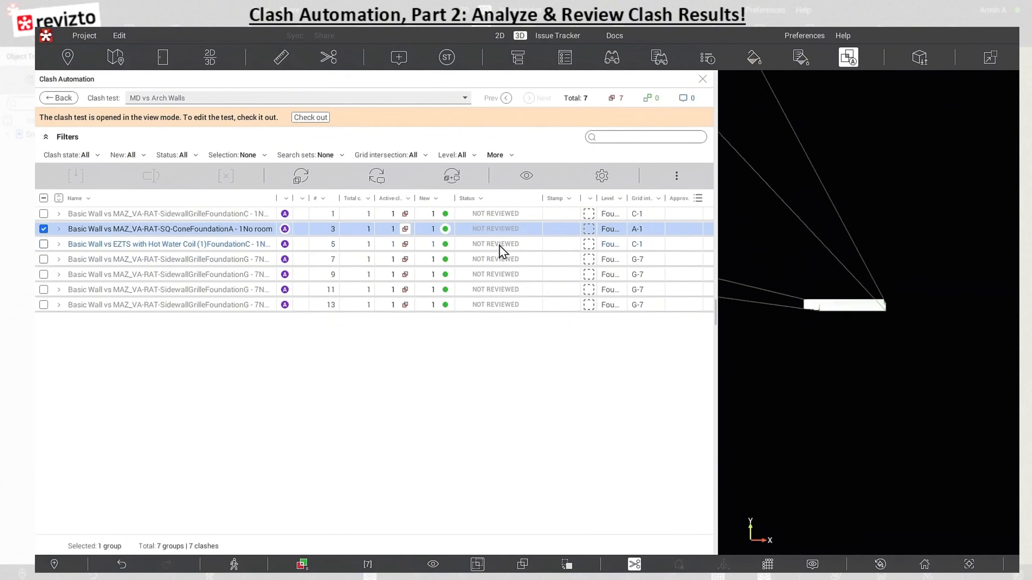
click(499, 245)
click(487, 275)
click(497, 292)
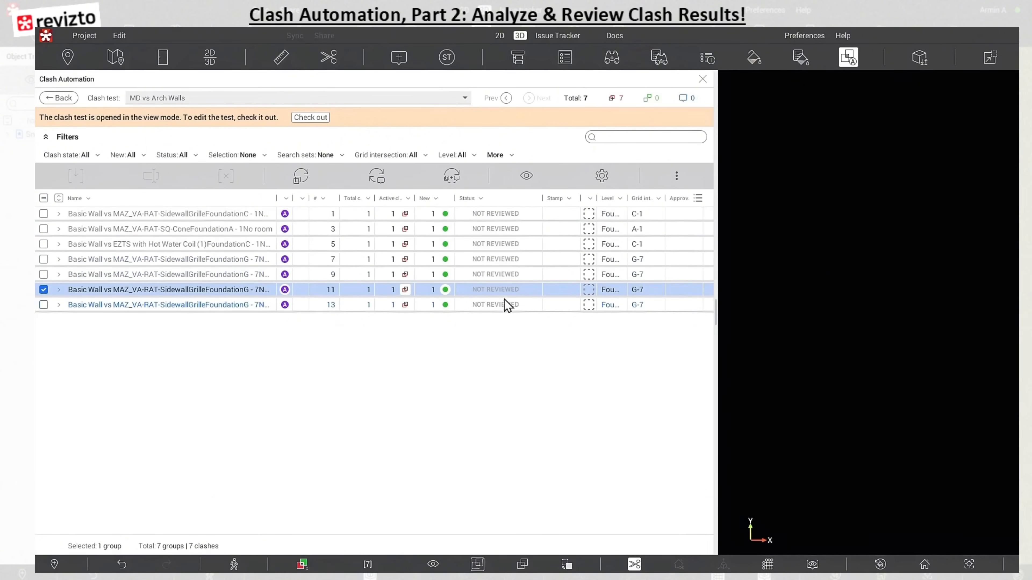
click(503, 303)
click(500, 274)
click(500, 259)
click(501, 243)
click(499, 229)
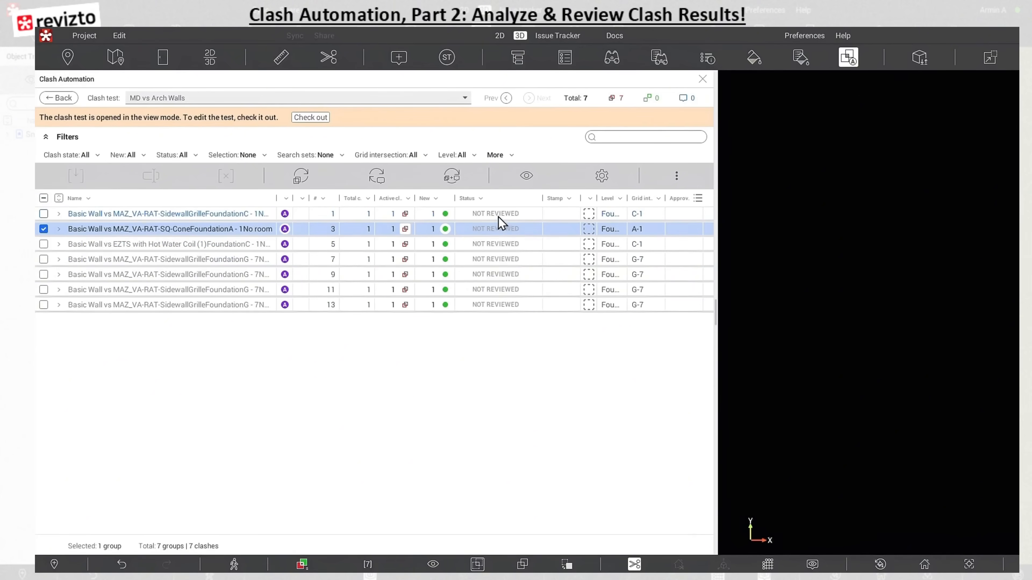
click(499, 215)
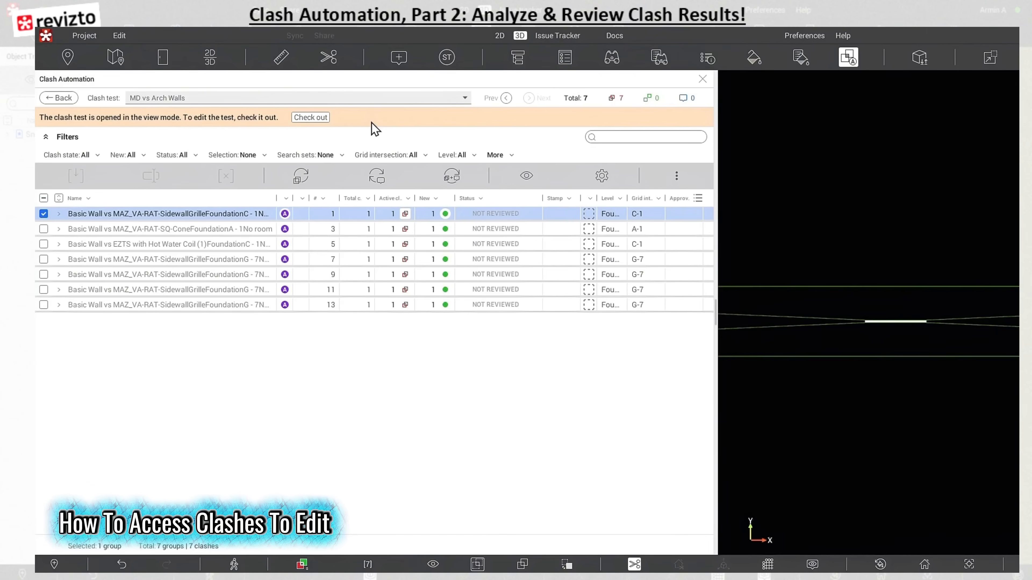
Check out the MD vs Arch Walls clash test for editing and view the status options of the first clash group
click(491, 245)
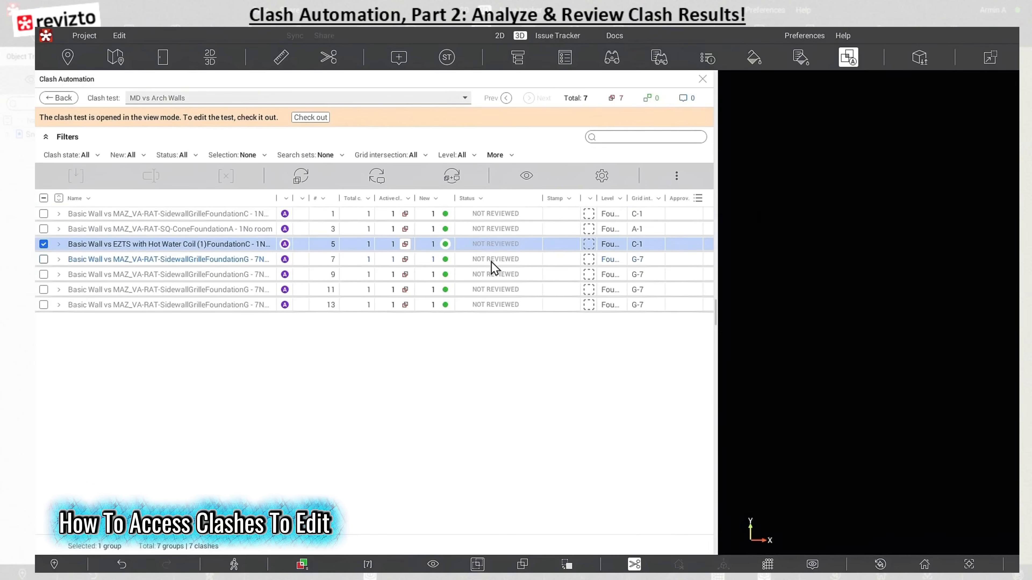
click(313, 117)
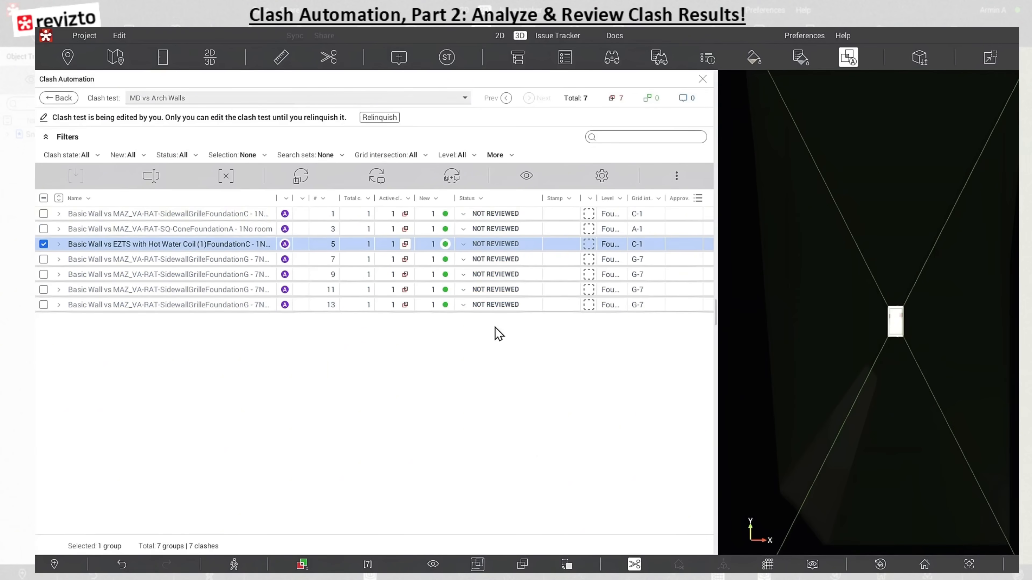
click(465, 216)
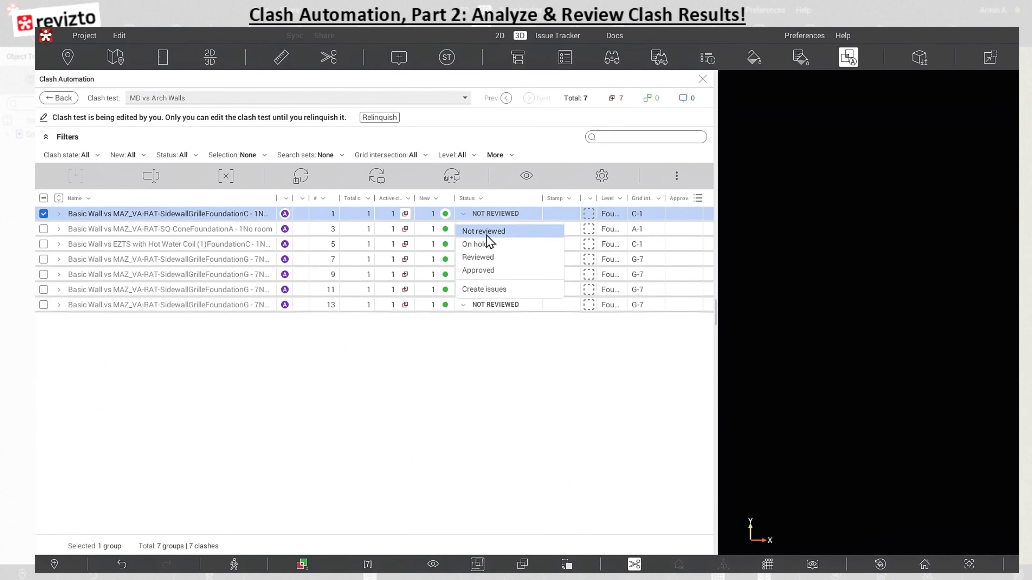
click(519, 342)
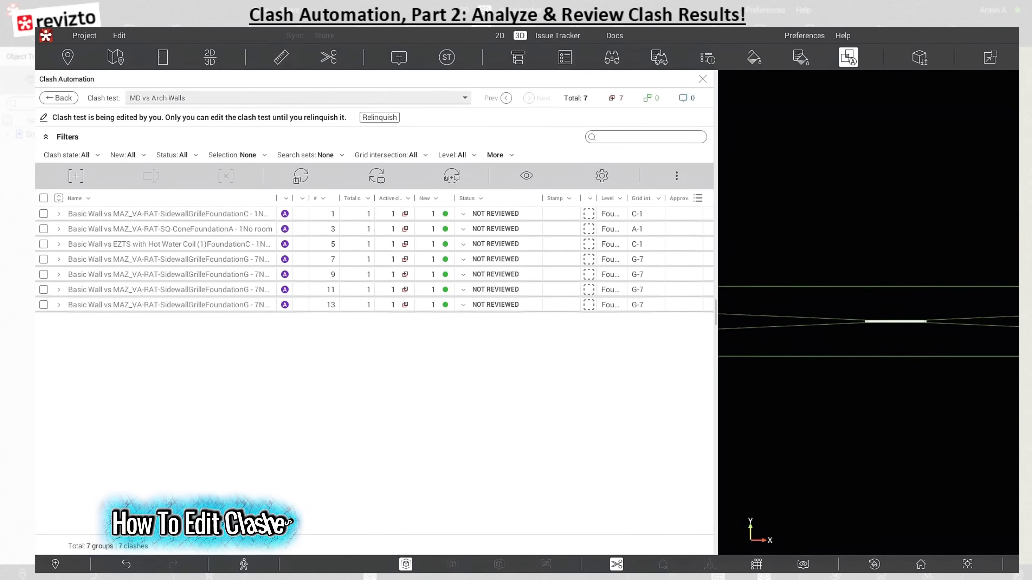
Combine the MAZ_VA-RAT-SQ-Cone and EZTS with Hot Water Coil clash groups into one manual group
click(44, 229)
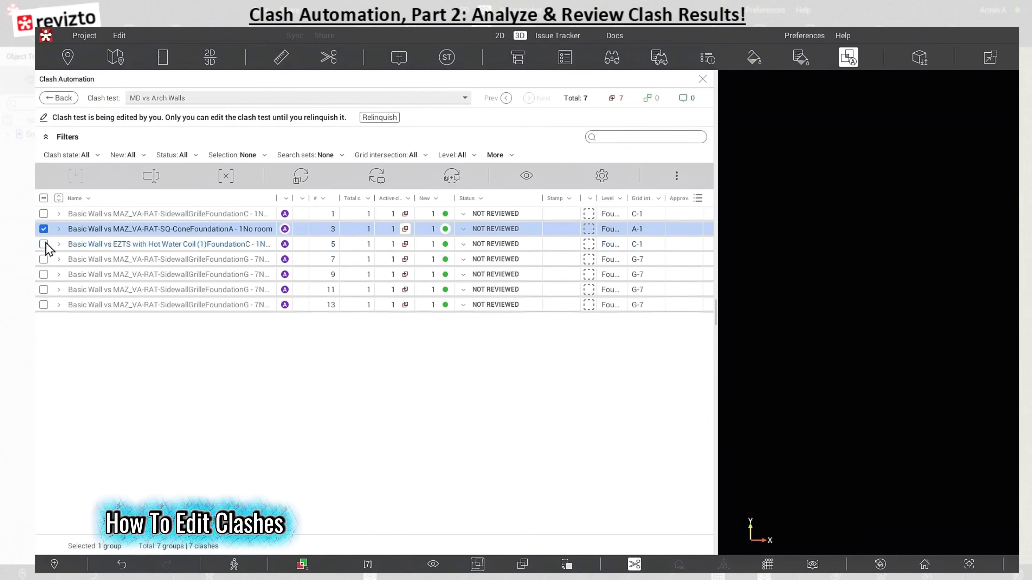
click(44, 244)
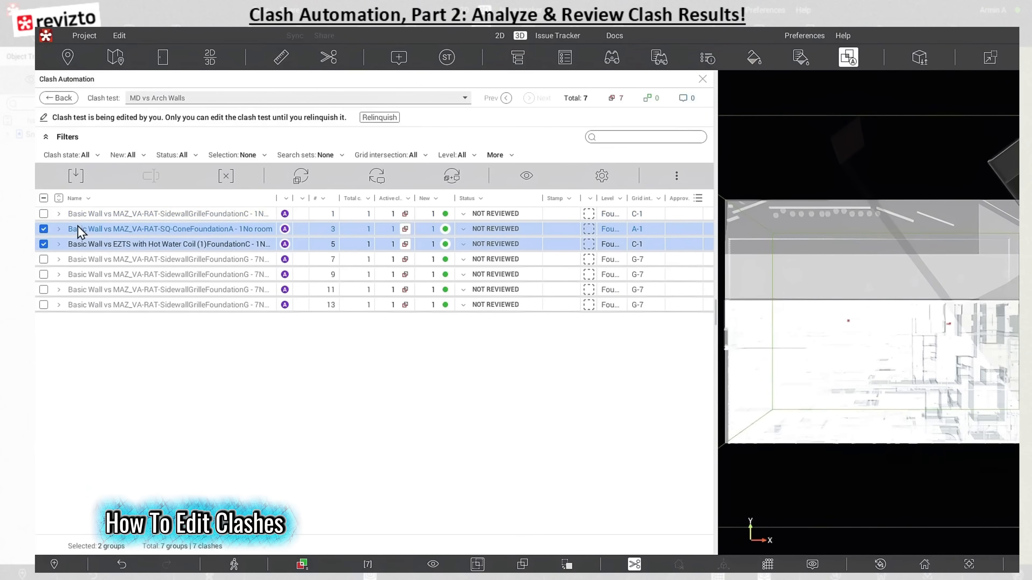
right_click(98, 231)
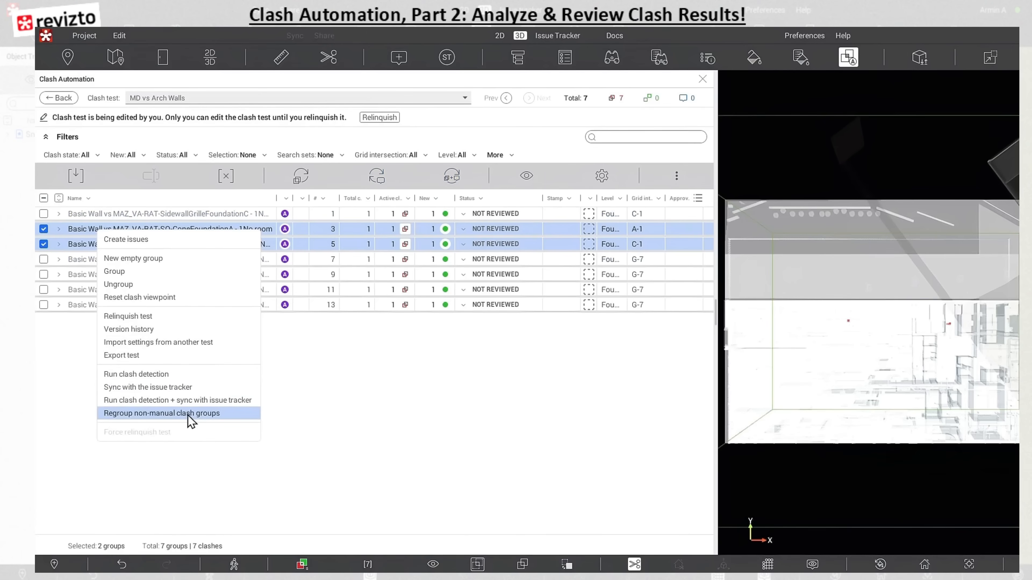
click(114, 271)
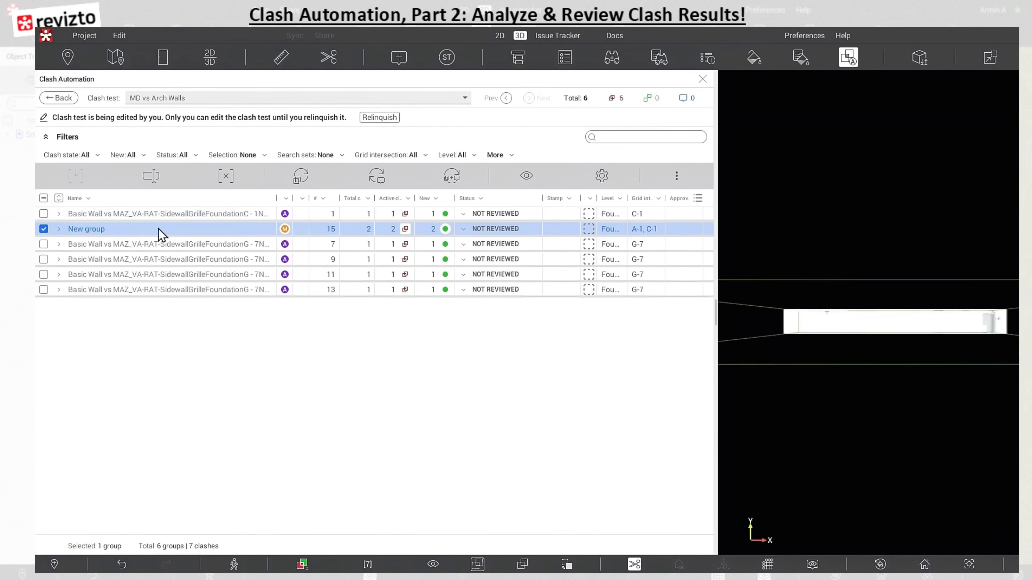
mouse_move(286, 232)
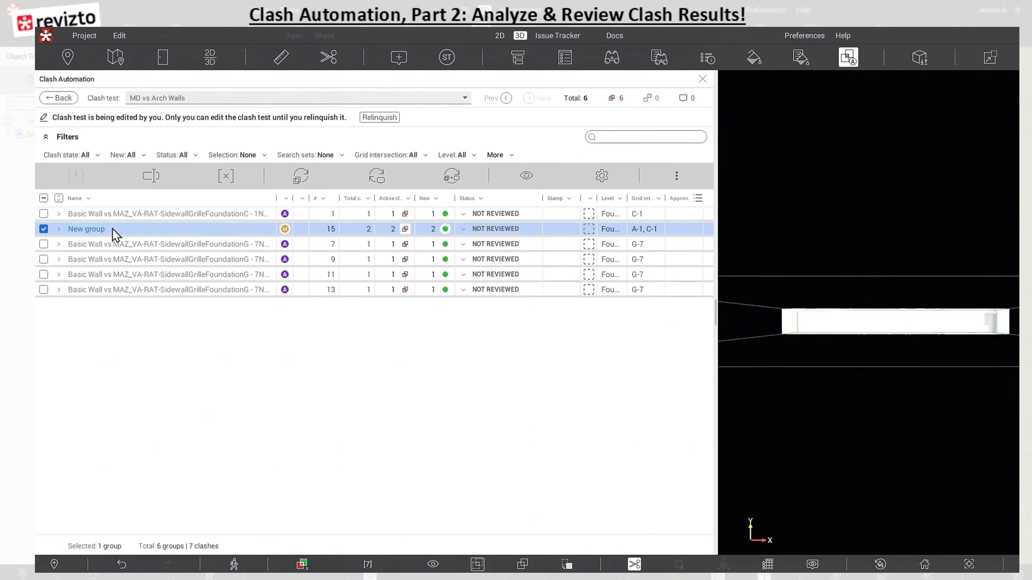
right_click(96, 231)
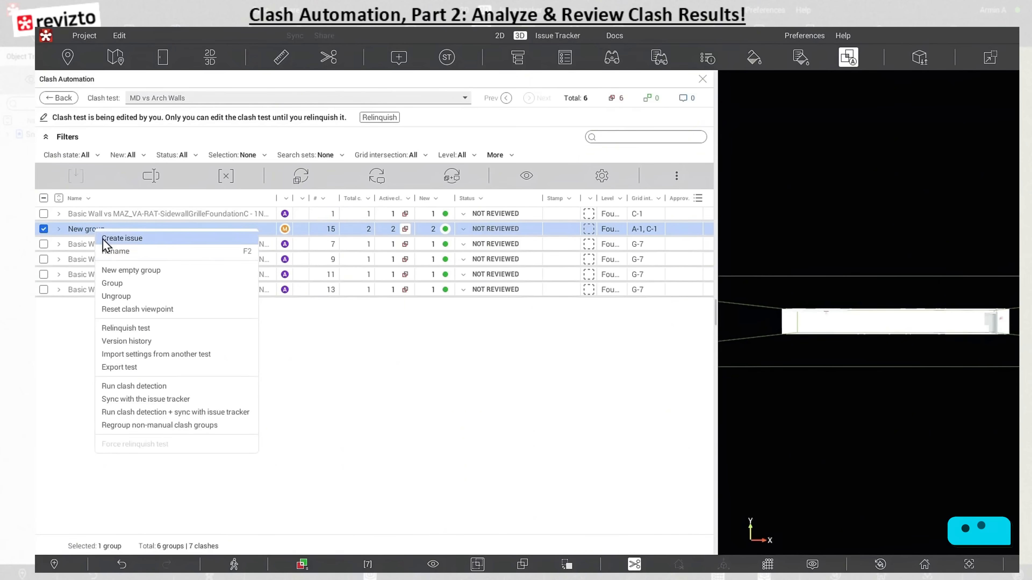
click(118, 253)
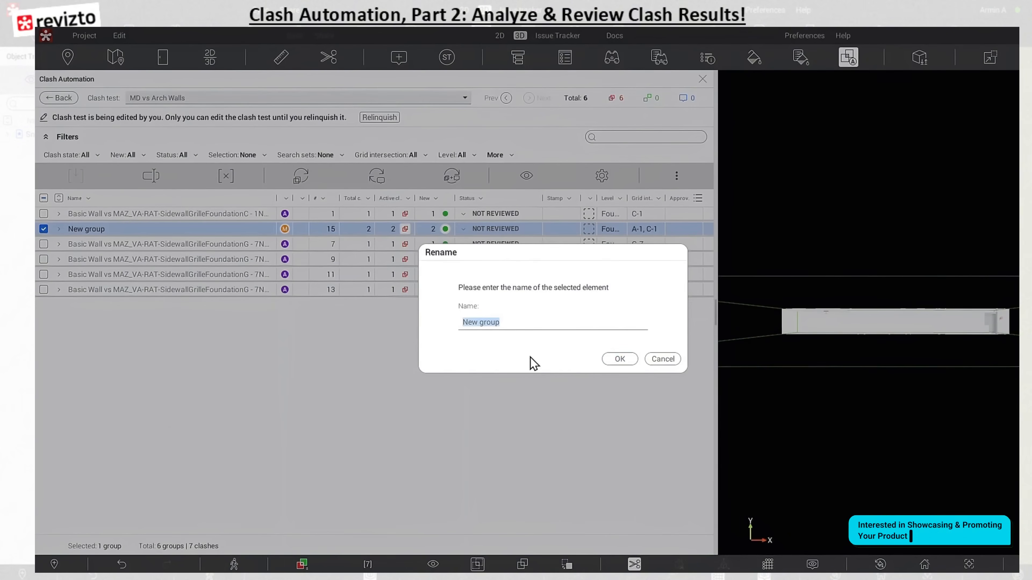
click(662, 363)
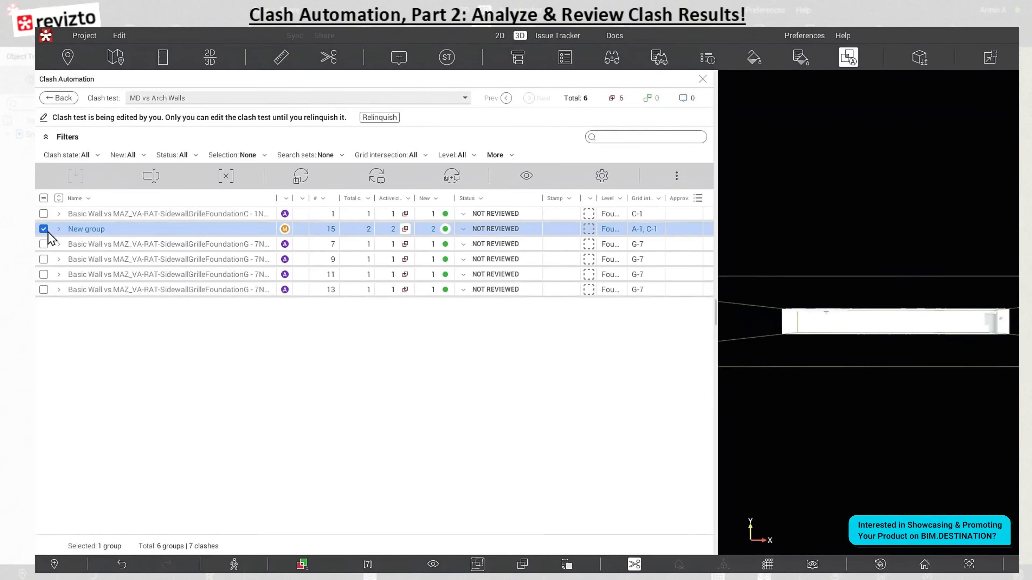
Ungroup the new manual group and step between its two separated clashes to view them
right_click(70, 231)
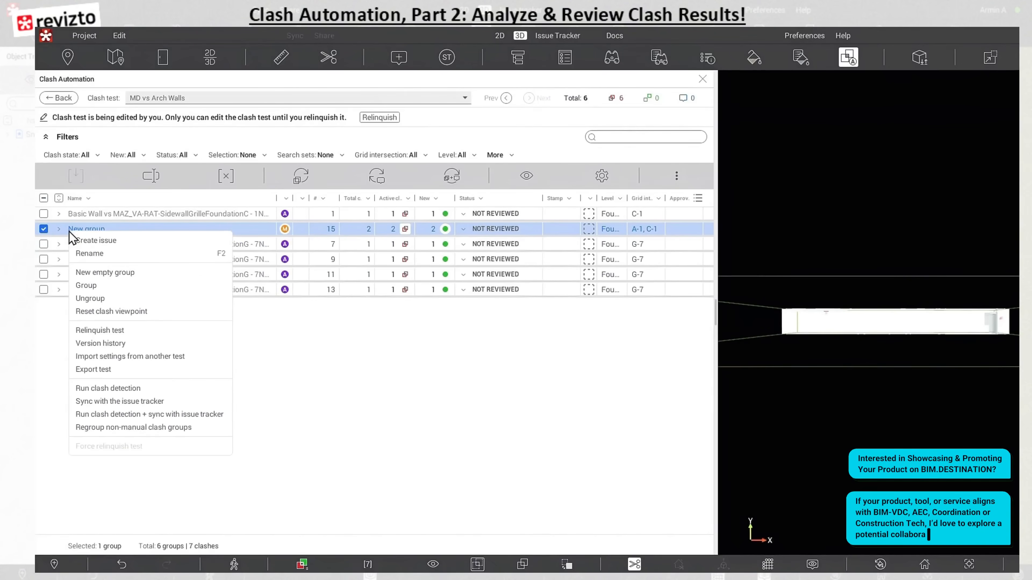
click(93, 299)
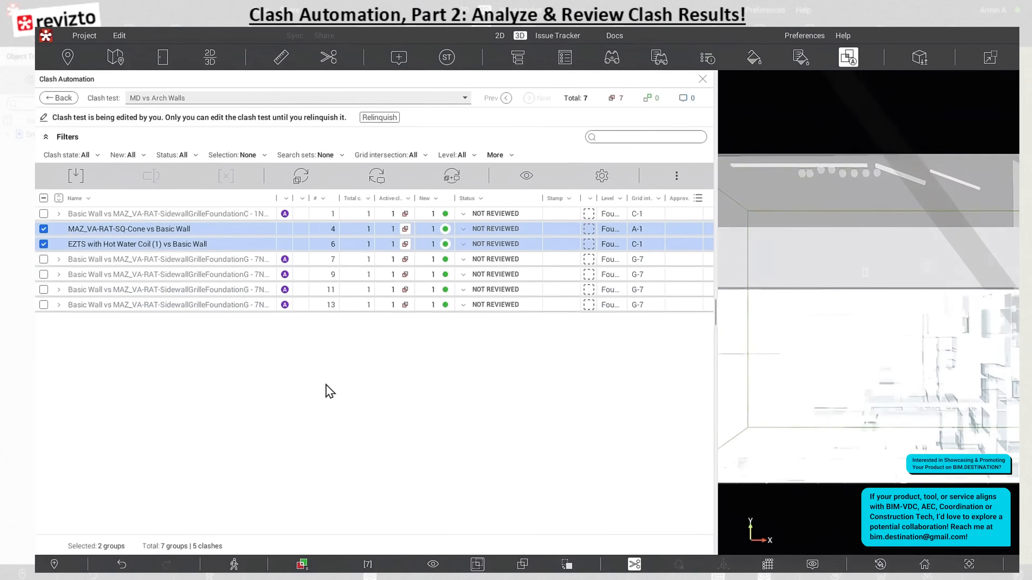
click(284, 245)
key(Up)
key(Down)
key(Up)
key(Down)
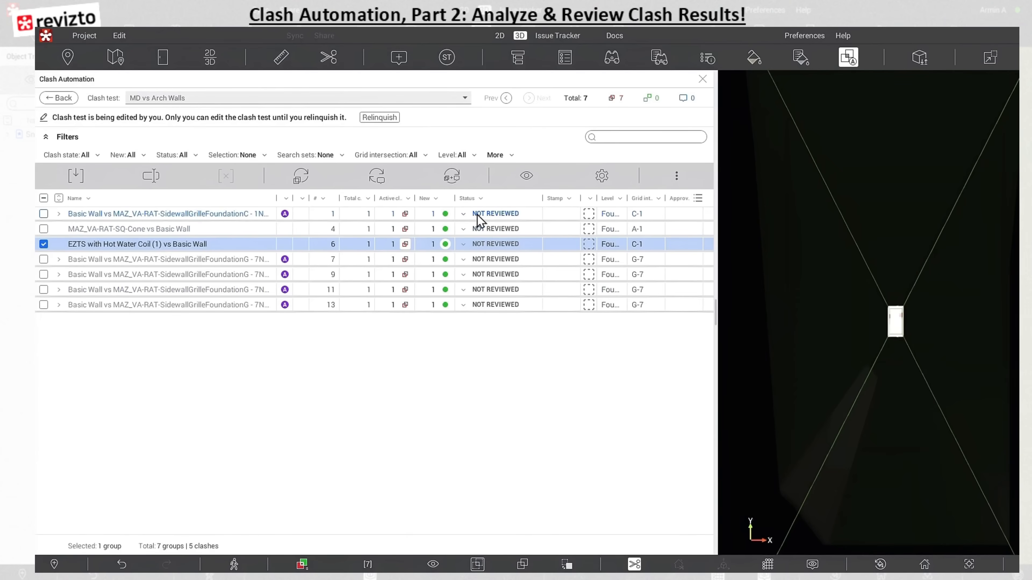
Check the first clash group's status options and the clash test list, and reopen the MD vs Arch Walls test
click(464, 216)
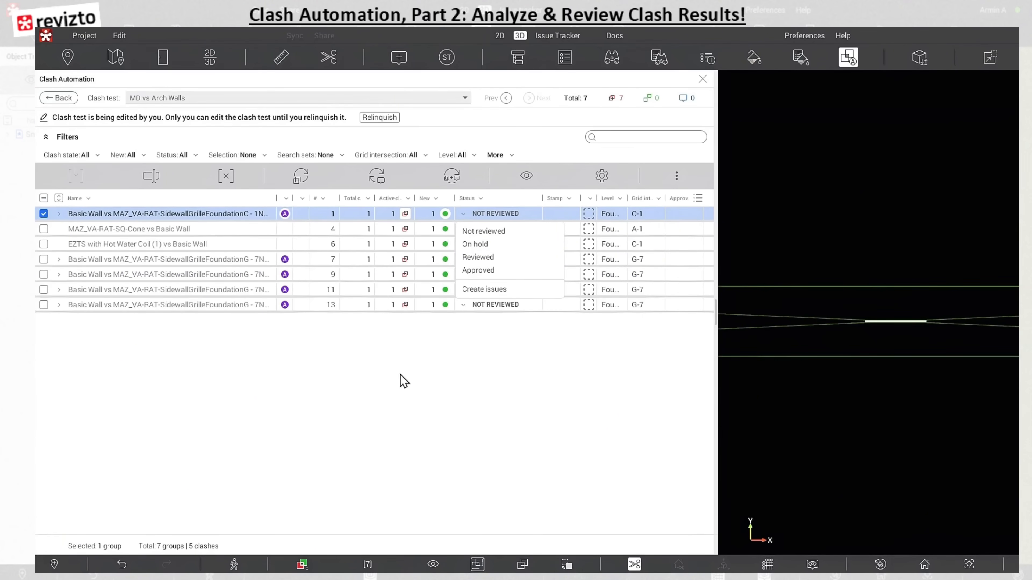
click(59, 97)
click(58, 98)
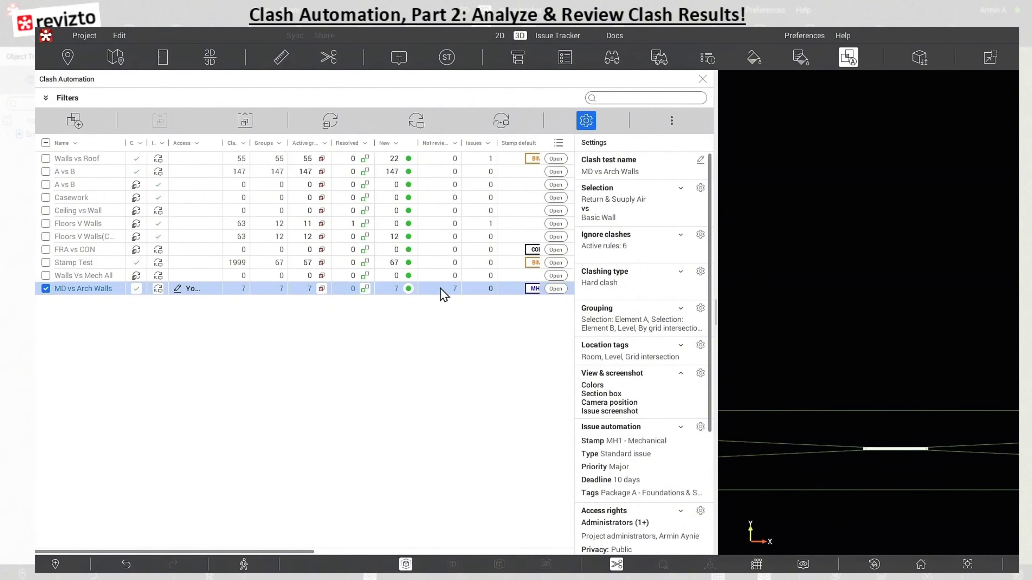
click(555, 289)
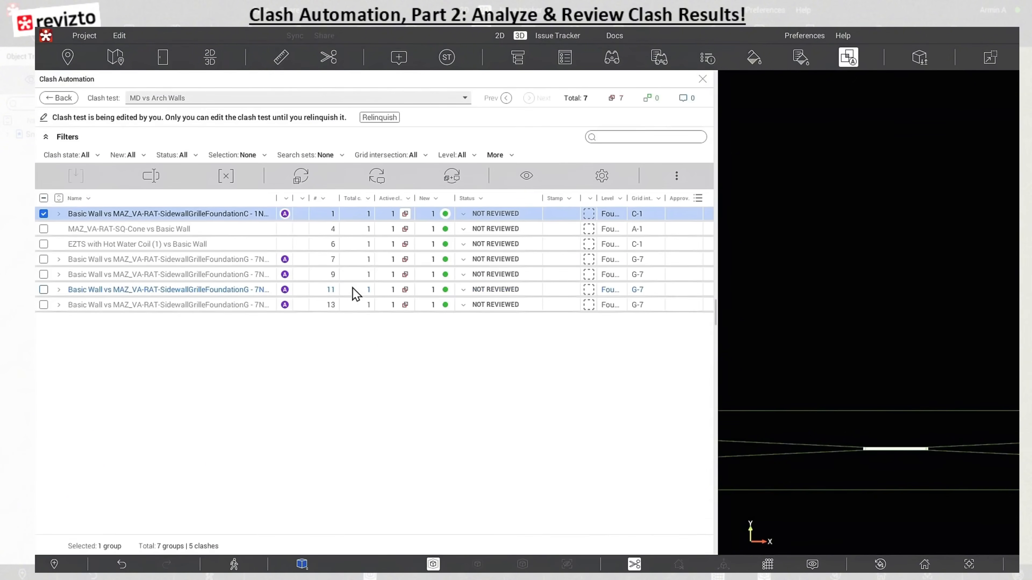
Enlarge the 3D view and examine the EZTS with Hot Water Coil (1) vs Basic Wall clash from the side
drag(715, 230, 404, 260)
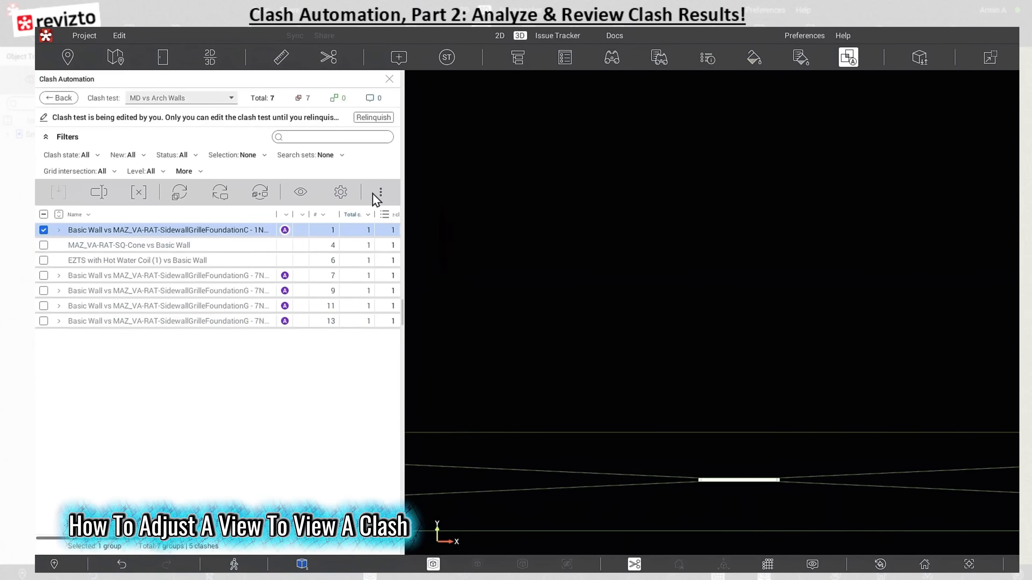
click(118, 260)
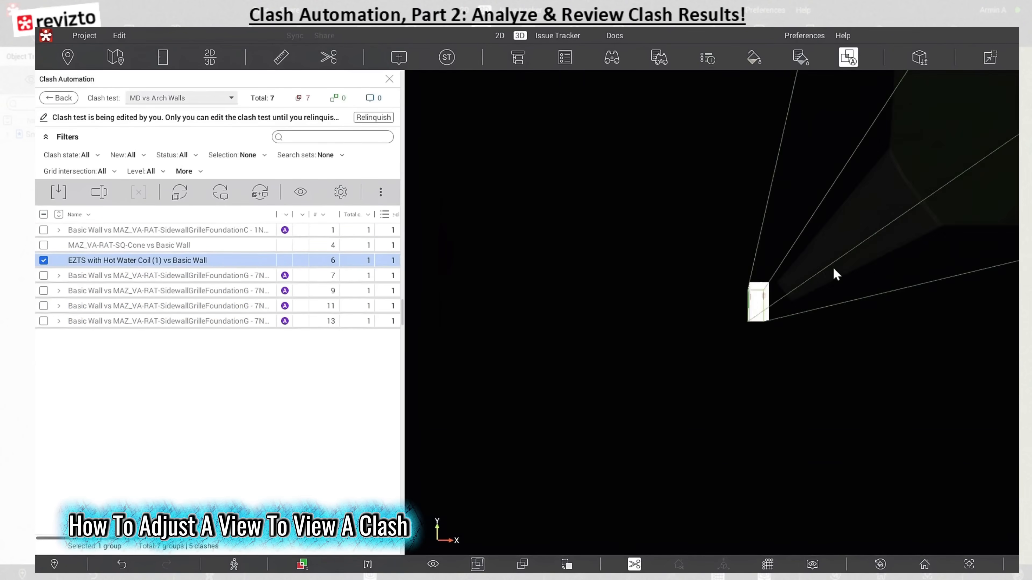
right_drag(734, 244, 735, 508)
middle_drag(734, 238, 629, 352)
drag(629, 353, 718, 348)
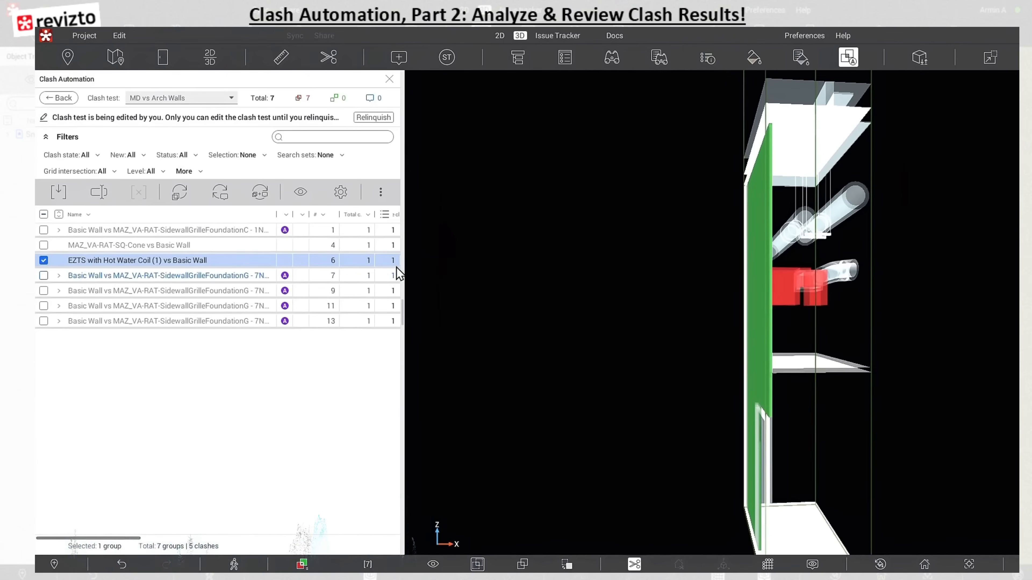
drag(403, 260, 459, 259)
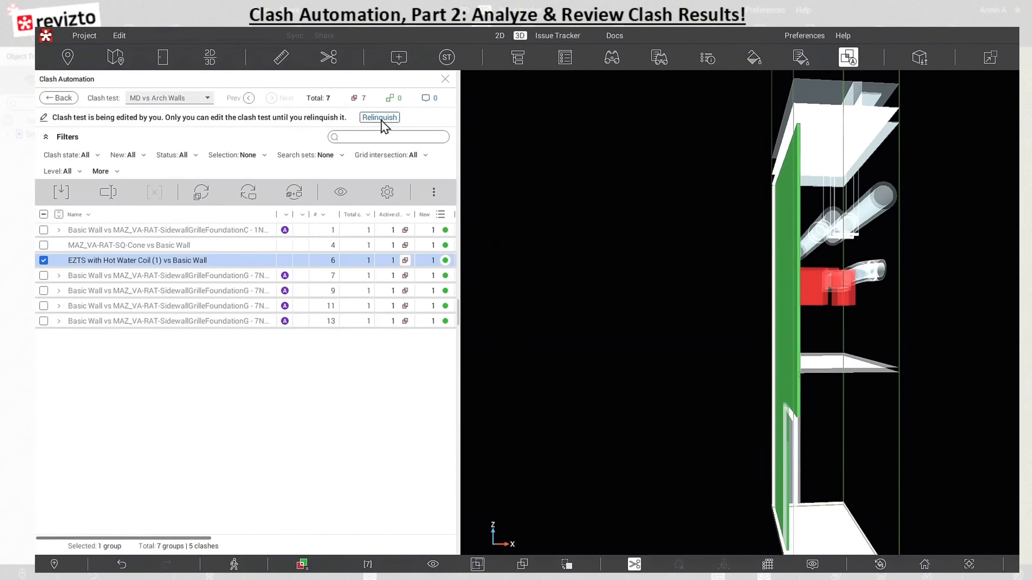
In the MD vs Arch Walls view and screenshot settings, turn off the section box height defined by neighboring levels
click(74, 99)
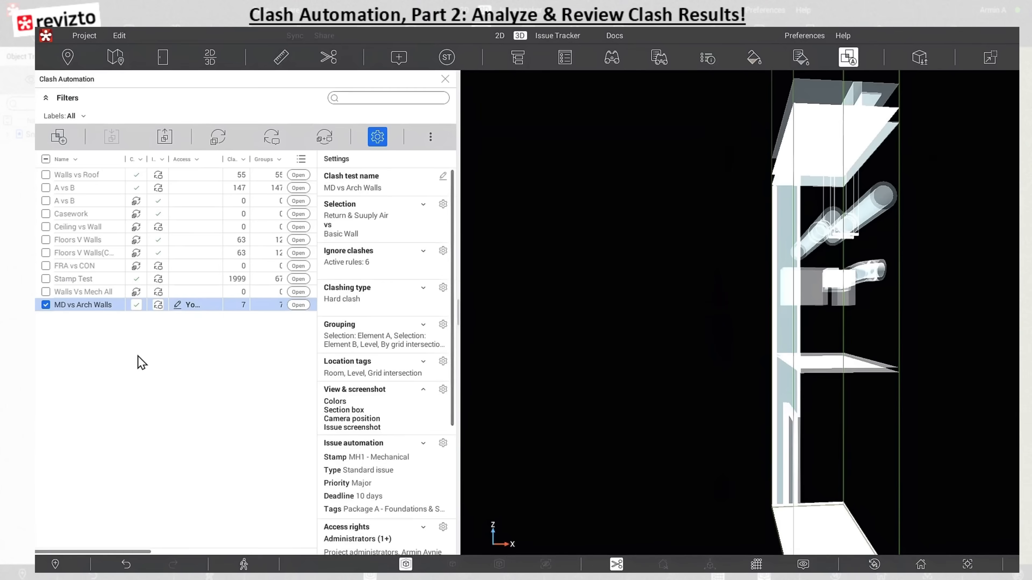
click(443, 389)
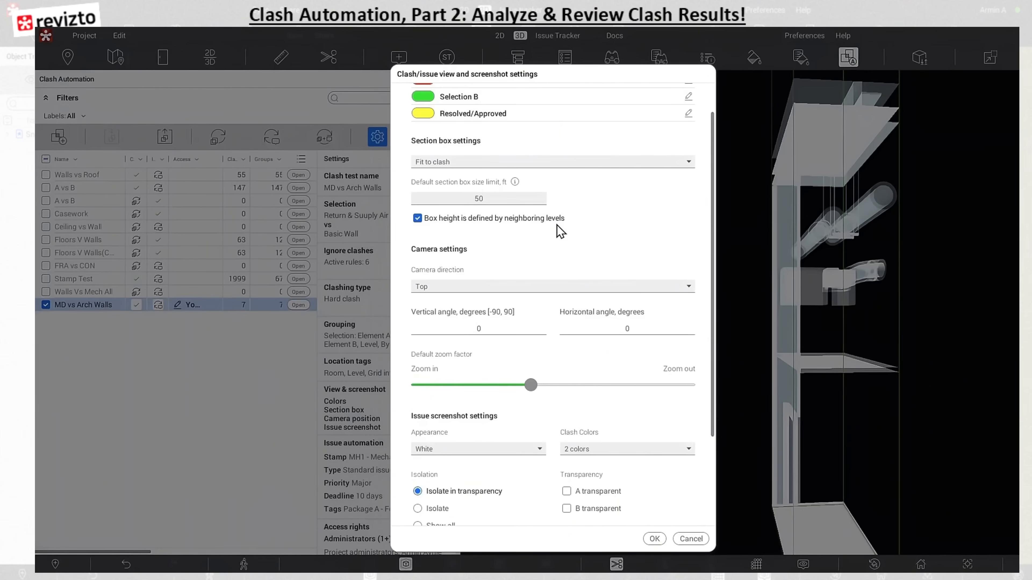
click(421, 221)
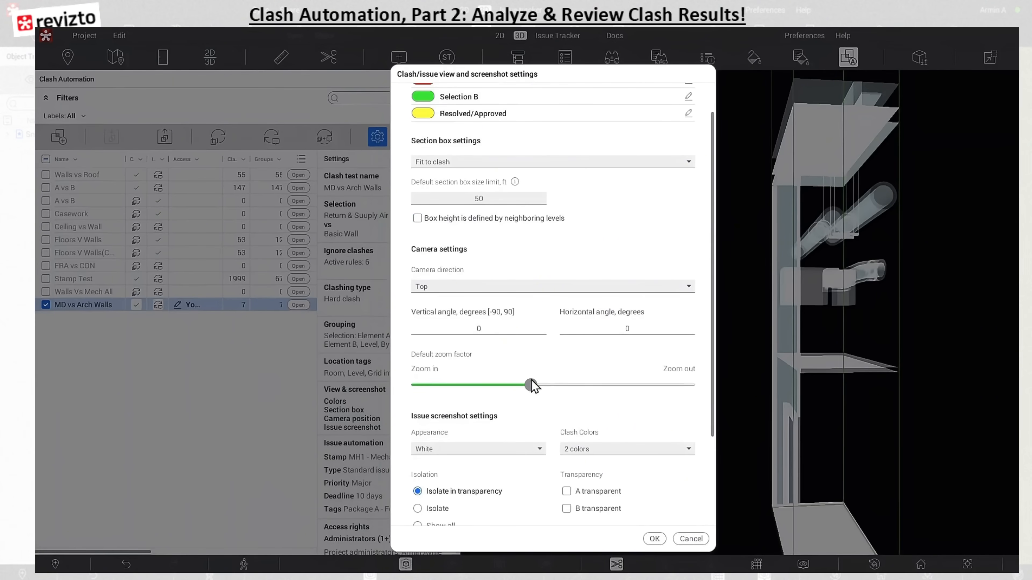
click(654, 539)
Reopen the MD vs Arch Walls test and show clash group number 9, Basic Wall vs MAZ_VA-RAT-SidewallGrilleFoundationG
double_click(97, 268)
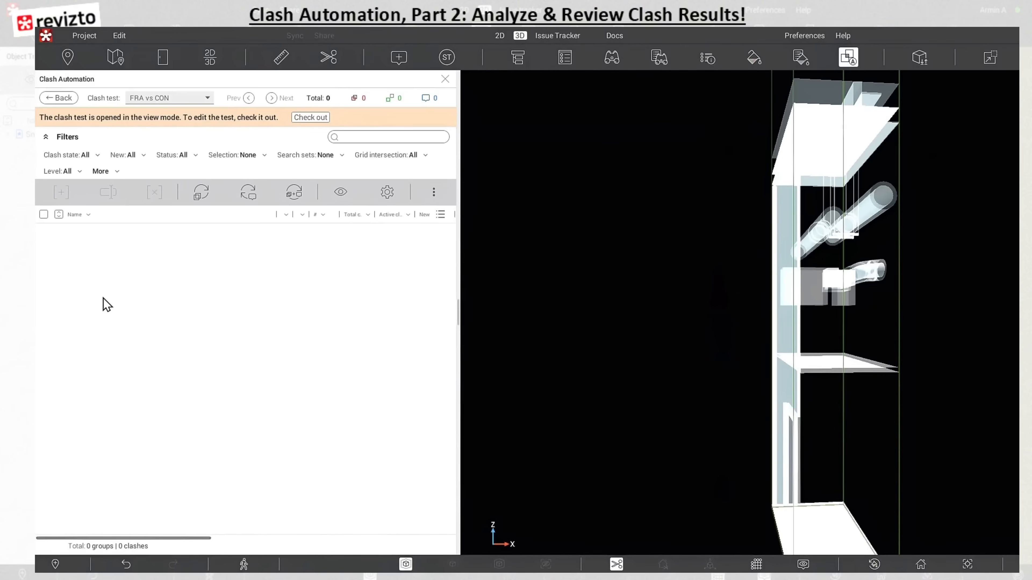
click(61, 99)
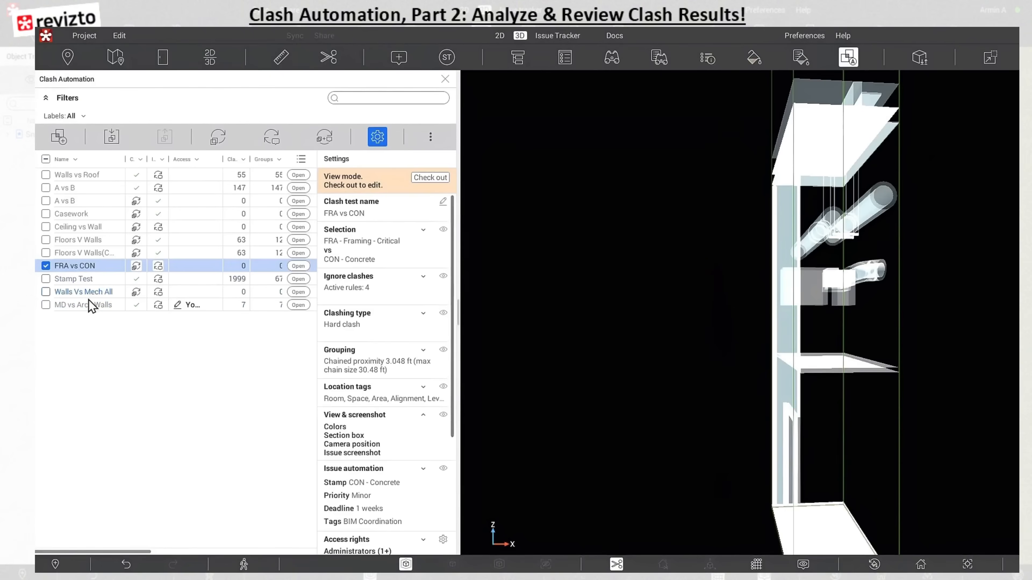
double_click(90, 304)
click(93, 291)
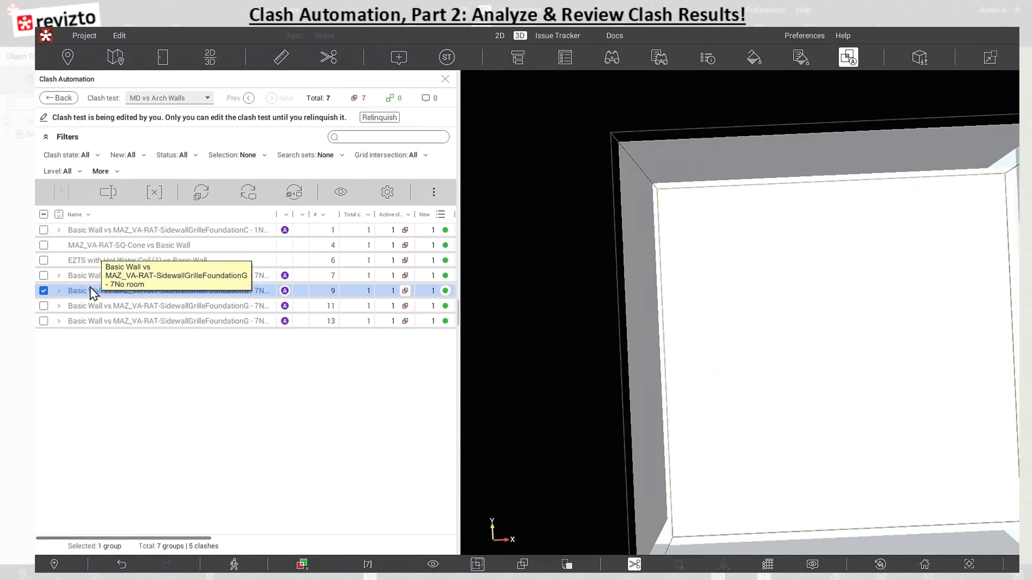
Examine the sidewall grille and Basic Wall clash of group number 9 in the 3D view from the side
drag(643, 412, 696, 256)
right_drag(696, 257, 717, 439)
drag(679, 341, 706, 299)
drag(729, 259, 639, 305)
right_drag(640, 306, 918, 358)
drag(918, 358, 917, 357)
middle_drag(882, 327, 828, 324)
drag(829, 321, 990, 329)
middle_drag(951, 309, 834, 337)
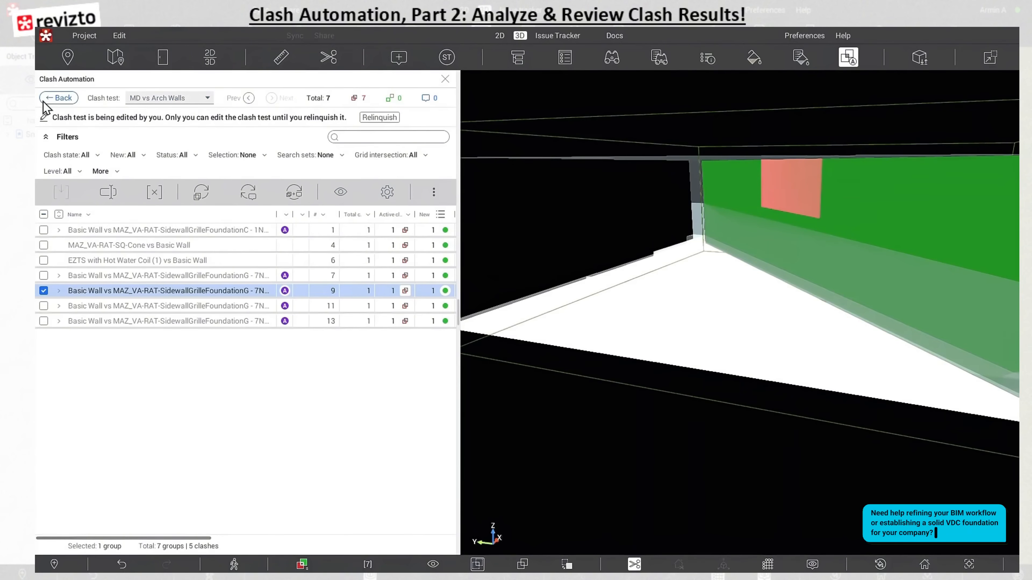
Change the MD vs Arch Walls section box setting to Fit to level in its view and screenshot settings
click(57, 98)
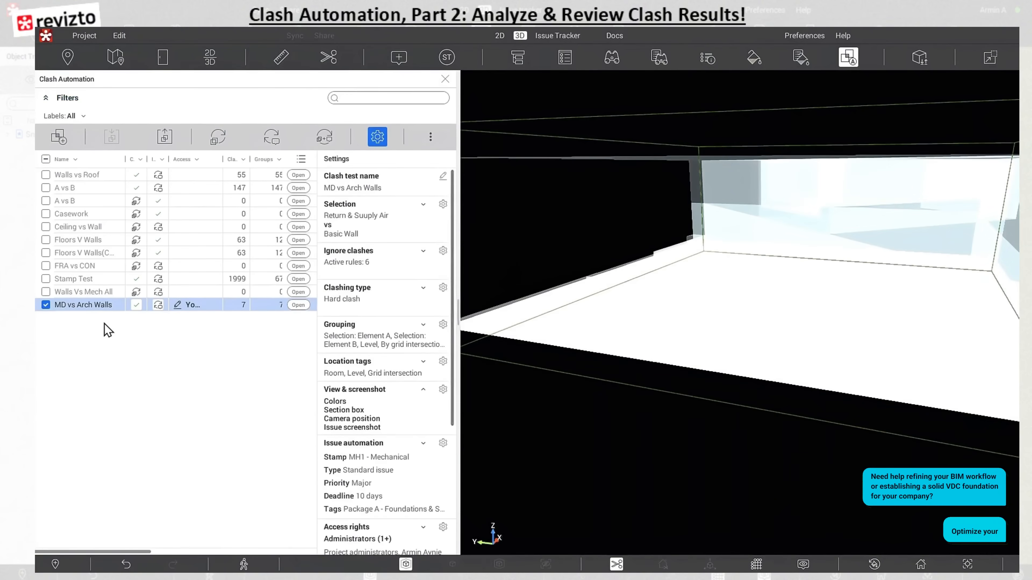
click(442, 390)
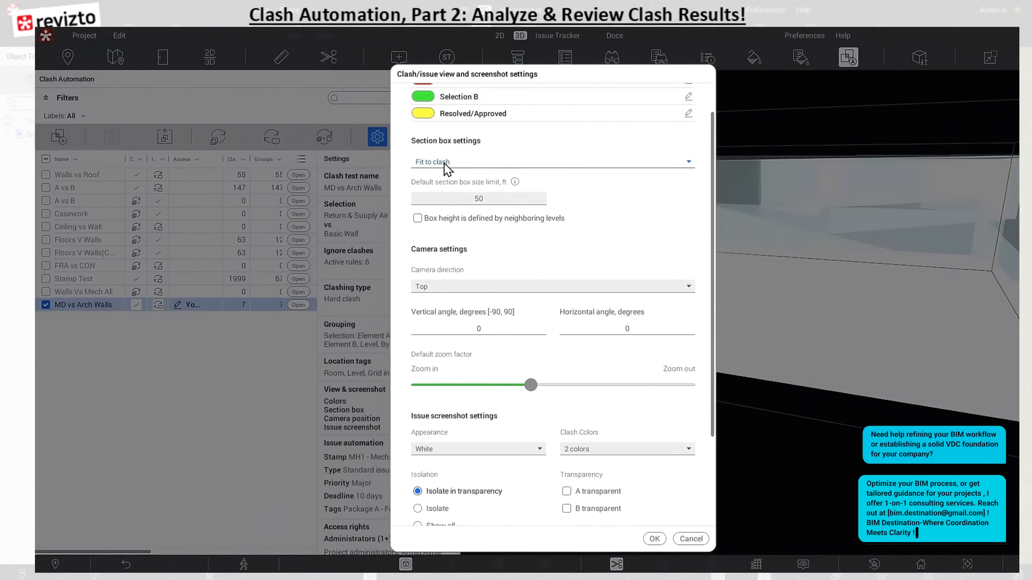
click(422, 162)
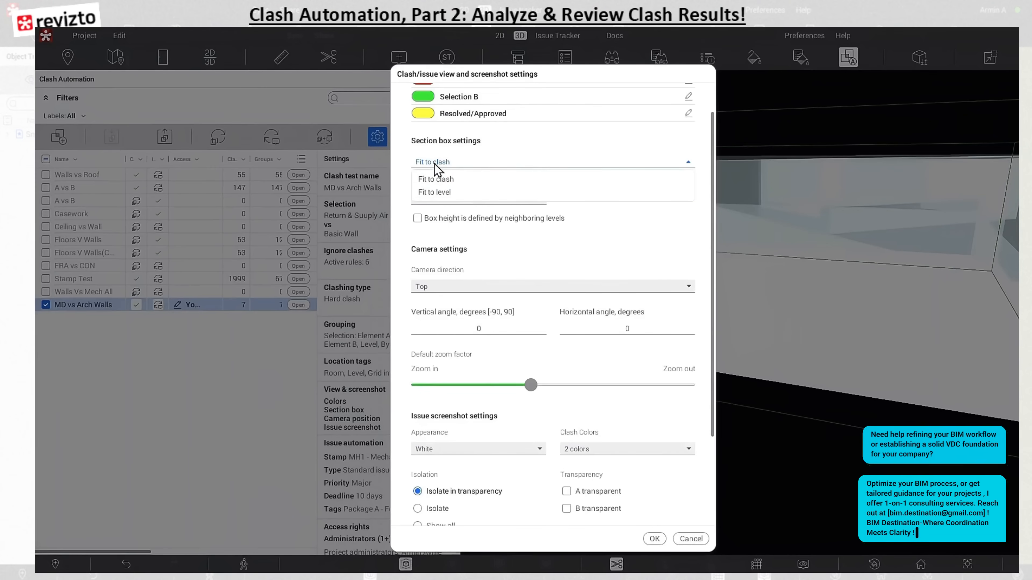
click(444, 193)
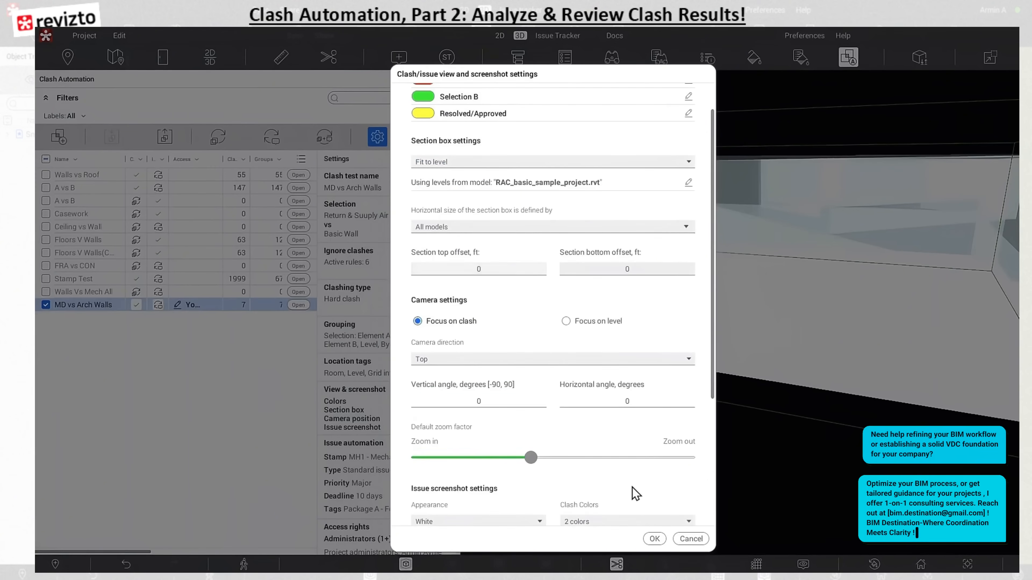
click(654, 539)
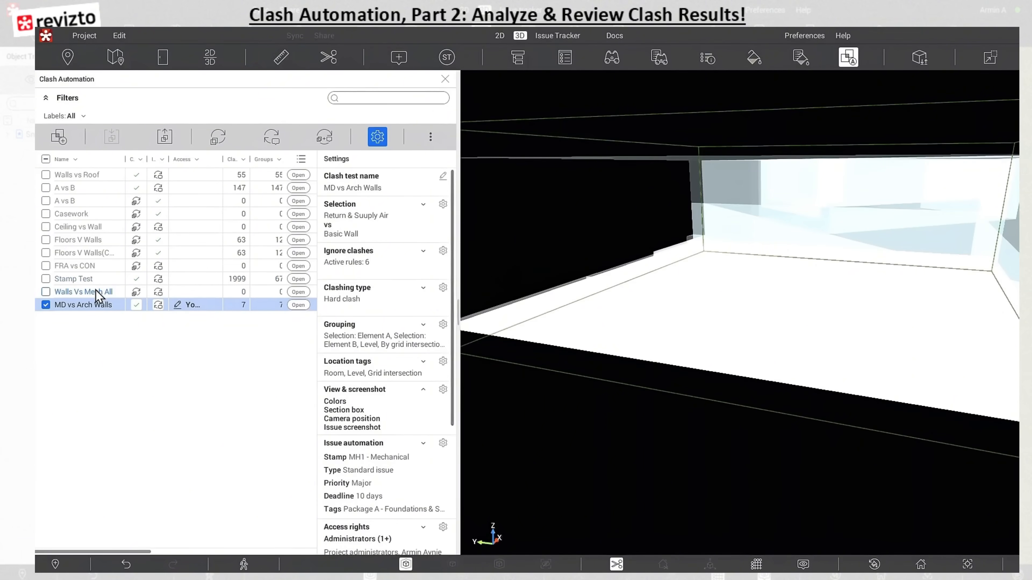
Reopen the MD vs Arch Walls test and examine the EZTS with Hot Water Coil (1) vs Basic Wall clash up close
double_click(91, 305)
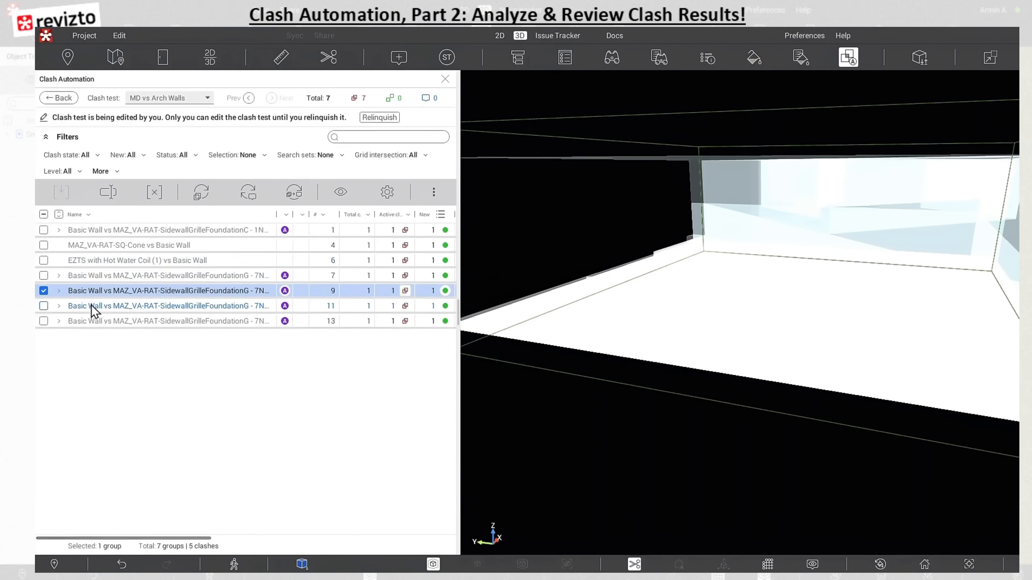
click(93, 261)
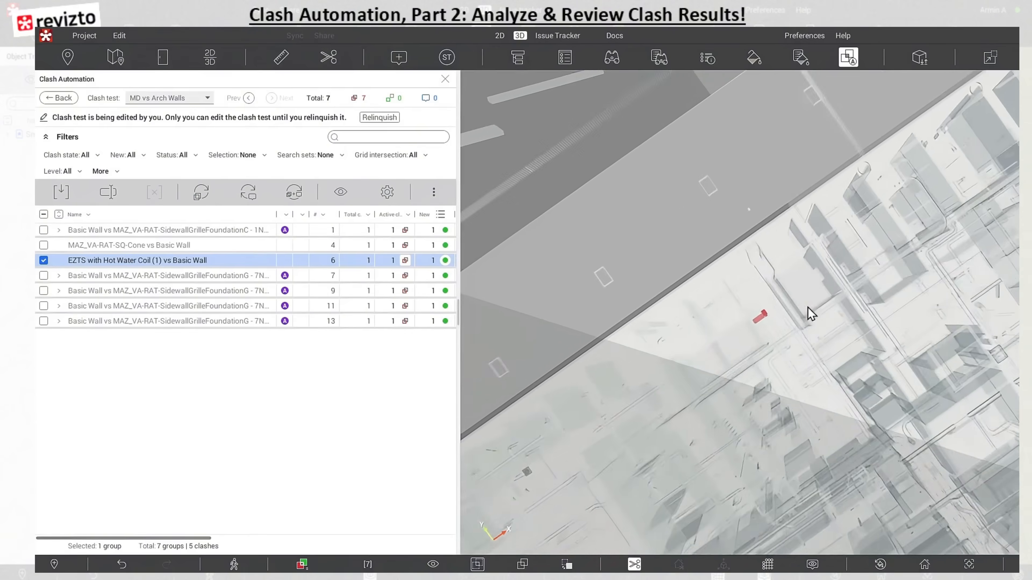
right_drag(808, 307, 780, 336)
drag(784, 311, 787, 532)
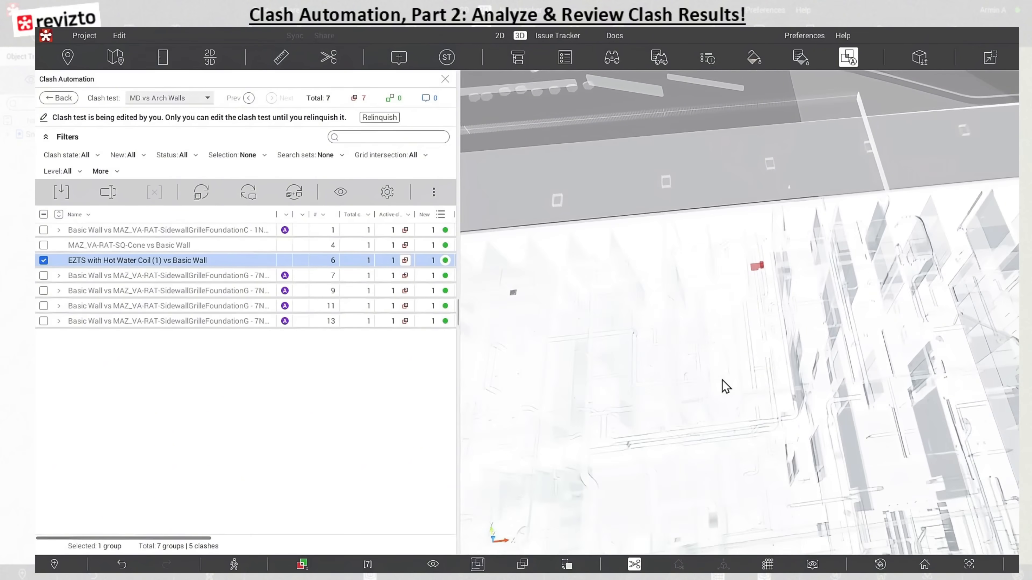
right_drag(729, 397, 728, 356)
middle_drag(777, 404, 709, 526)
drag(739, 293, 729, 185)
middle_drag(648, 252, 684, 311)
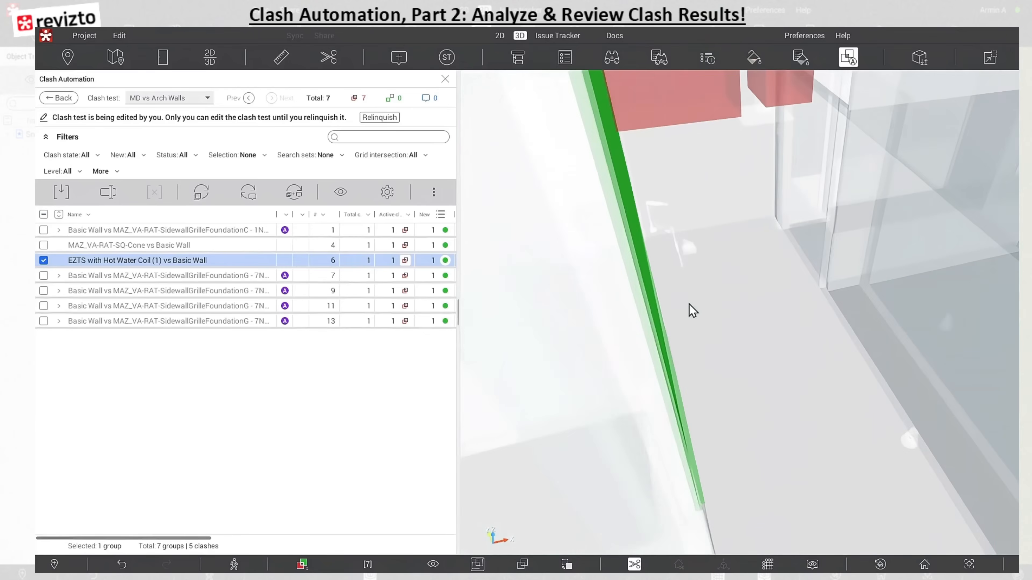
right_drag(687, 303, 687, 306)
middle_drag(688, 305, 759, 300)
drag(690, 284, 618, 313)
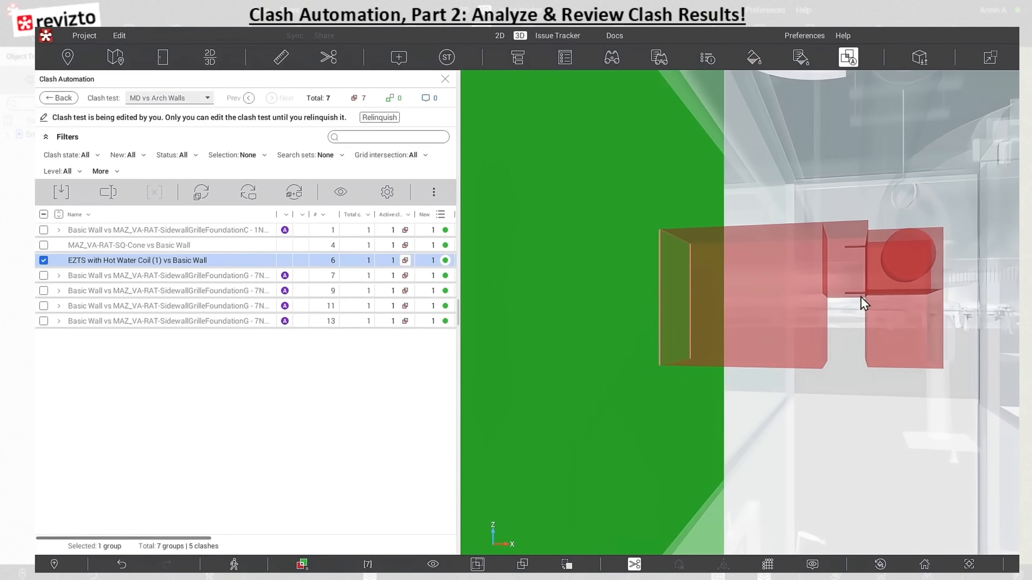
Inspect the hot water coil unit and wall from other angles, including the surrounding level of the building
drag(827, 280, 871, 306)
middle_drag(870, 307, 828, 313)
drag(832, 303, 896, 382)
middle_drag(843, 394, 788, 109)
right_drag(799, 360, 665, 340)
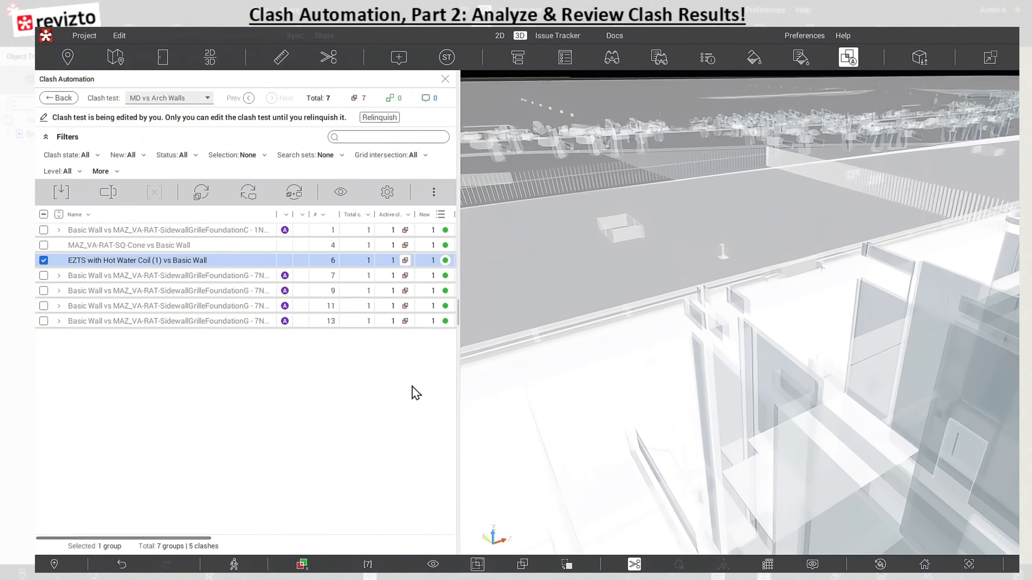
Deselect the EZTS with Hot Water Coil clash and widen the clash list until the Status column shows
click(44, 260)
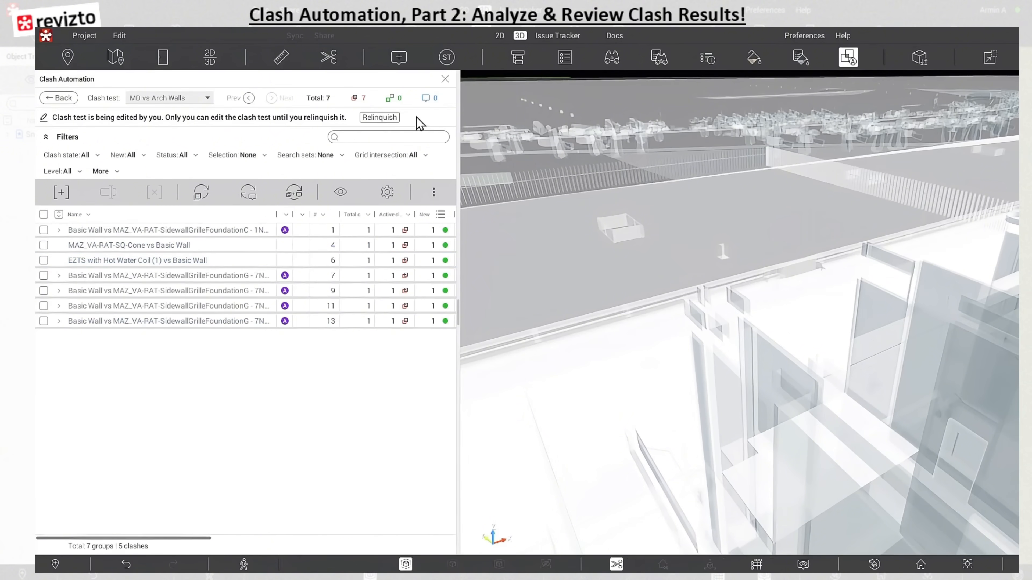
drag(459, 146, 602, 147)
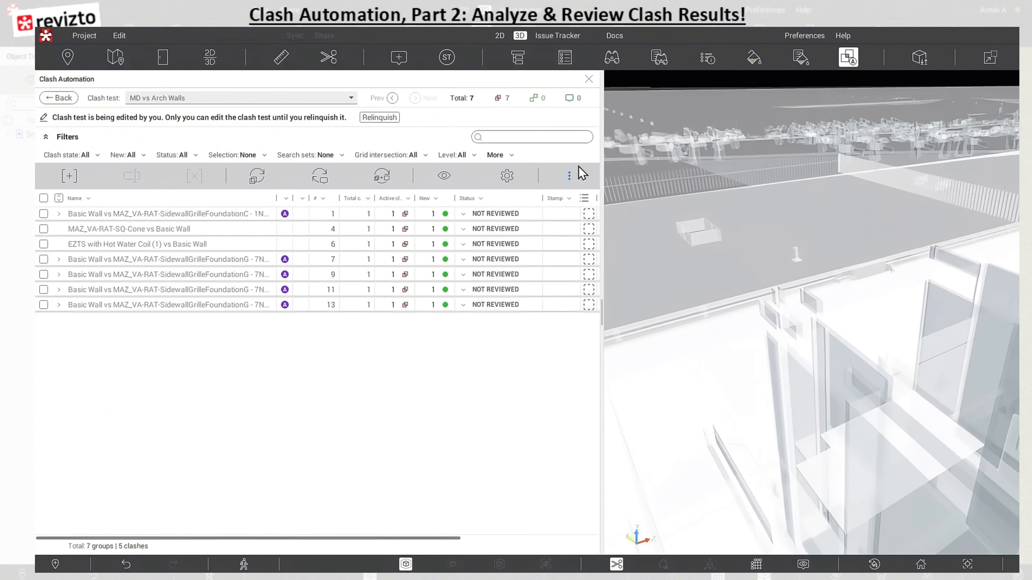
Try filtering the clashes by Level 1, Ceiling, Level 2 and Roof Line, and clear all the level choices
click(475, 156)
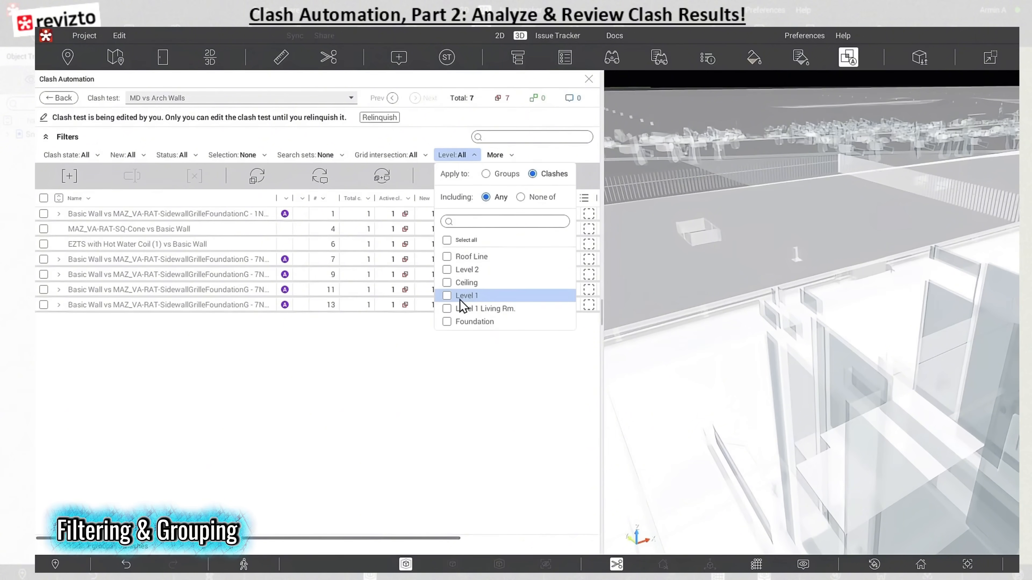
click(448, 297)
click(448, 284)
click(447, 270)
click(446, 296)
click(447, 256)
click(447, 270)
click(446, 283)
click(447, 257)
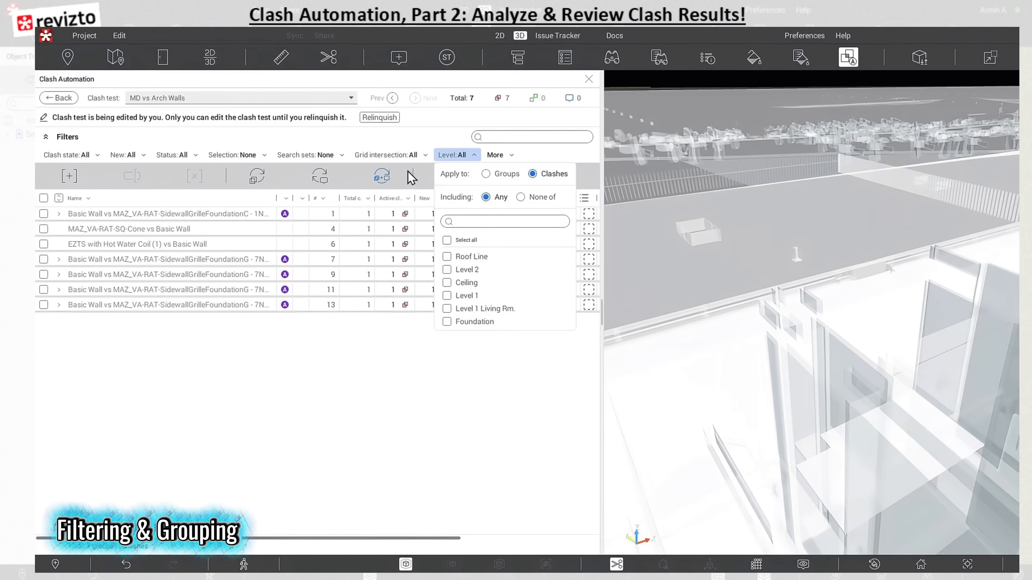
Try the grid intersection filter with A and B, clear it, and review the additional filter options
click(424, 156)
click(363, 231)
click(365, 245)
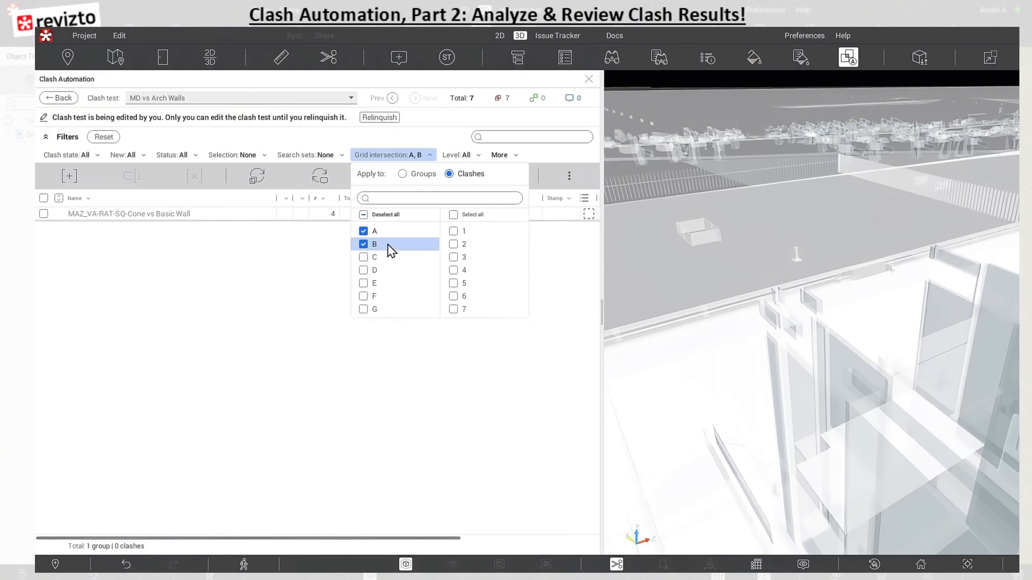
click(366, 244)
click(366, 232)
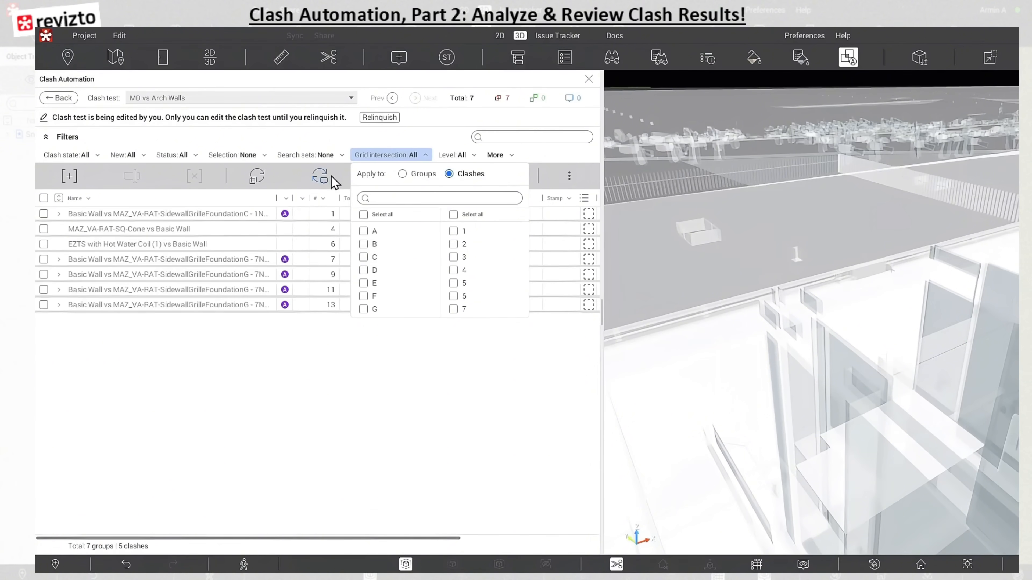
click(508, 155)
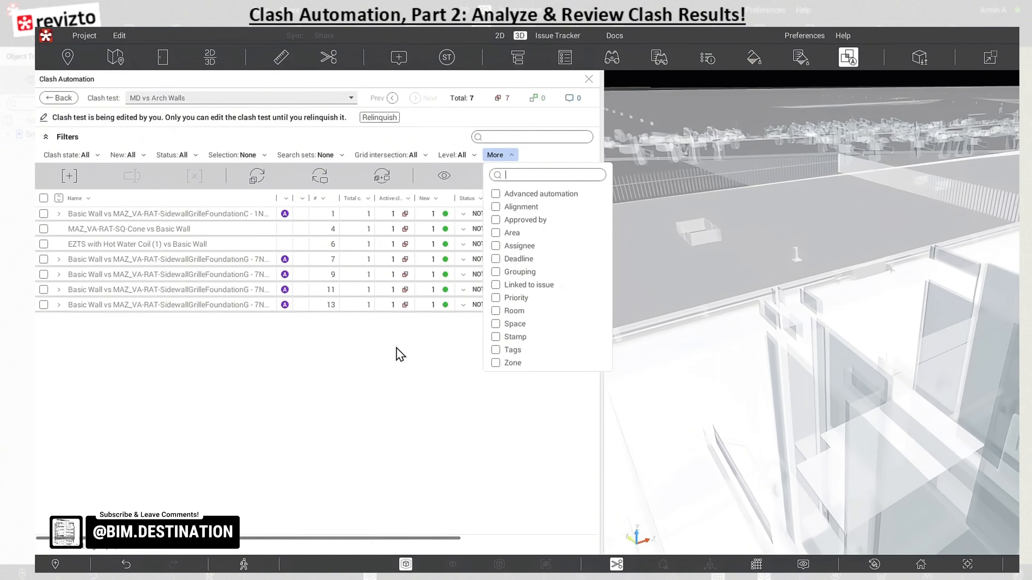
click(400, 354)
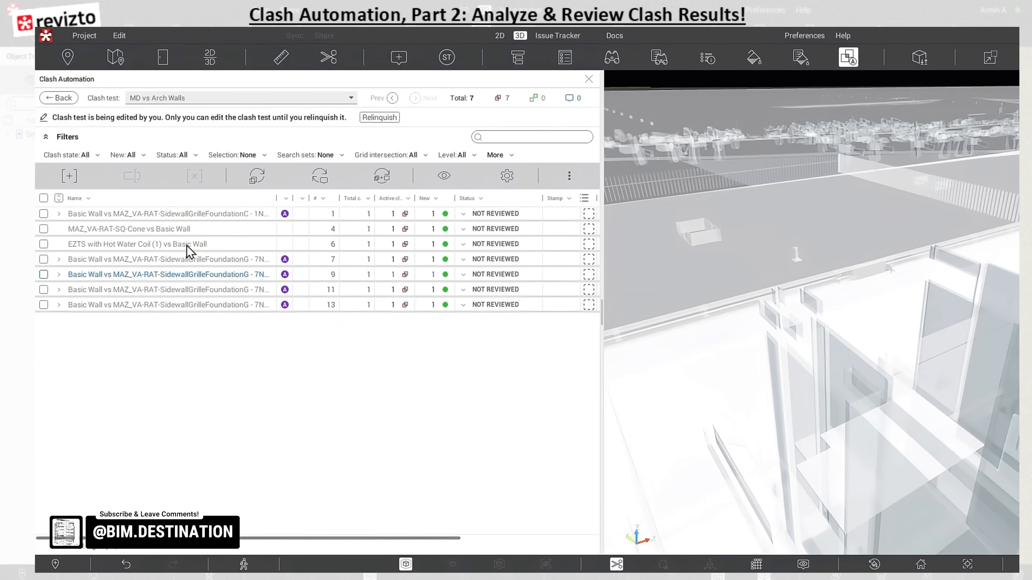
Examine the first clash group, Basic Wall vs MAZ_VA-RAT-SidewallGrilleFoundationC, up close in the 3D view
click(147, 218)
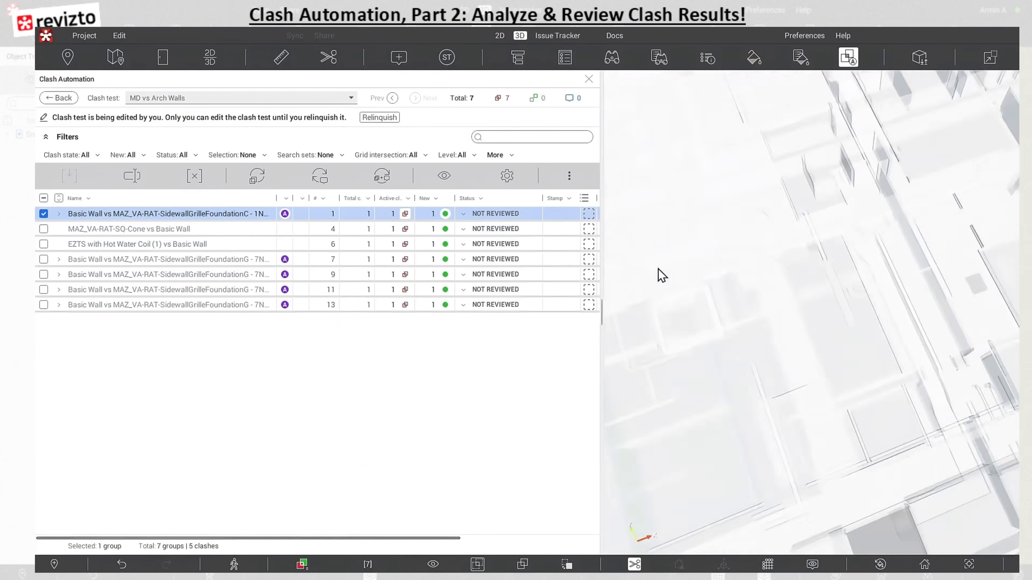
scroll(827, 352, up, 2)
drag(869, 240, 745, 501)
scroll(802, 525, up, 5)
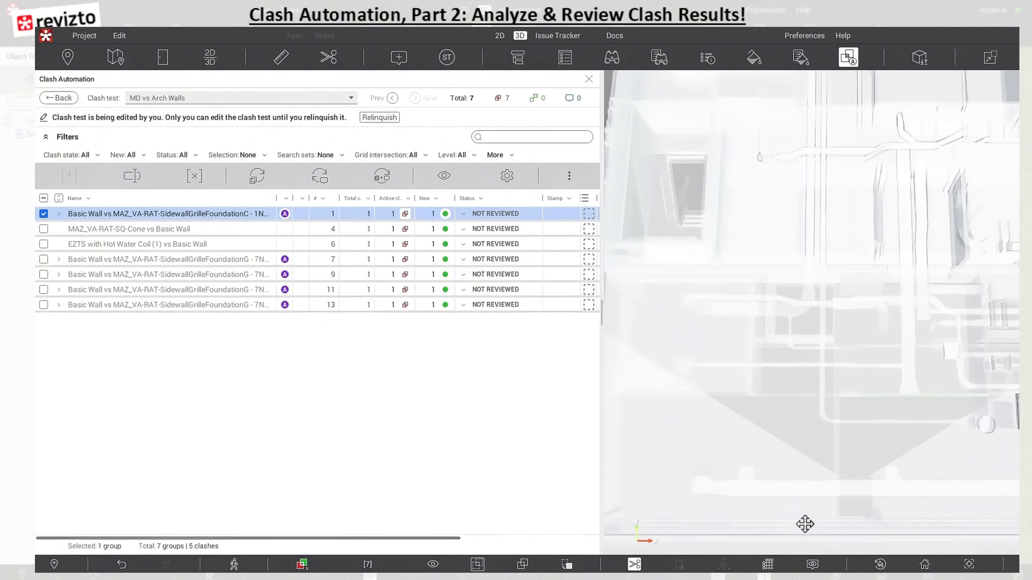
drag(1002, 373, 829, 267)
middle_drag(829, 267, 876, 499)
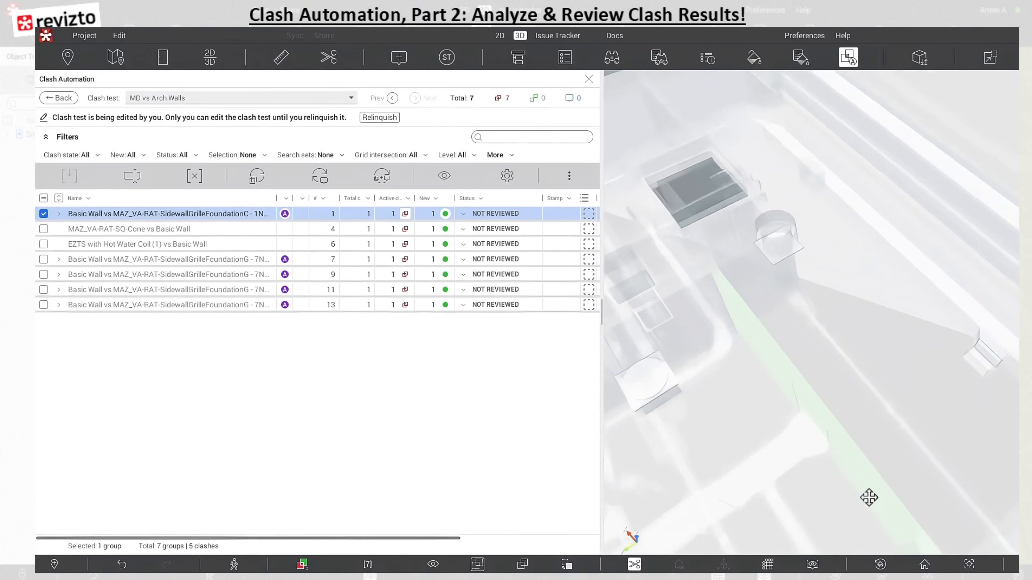
scroll(785, 441, up, 3)
drag(785, 441, 789, 380)
mouse_move(789, 380)
middle_down()
mouse_move(764, 364)
mouse_move(788, 368)
middle_up()
drag(788, 368, 784, 362)
Set the status of the first clash group, Basic Wall vs MAZ_VA-RAT-SidewallGrilleFoundationC, to Approved
click(470, 215)
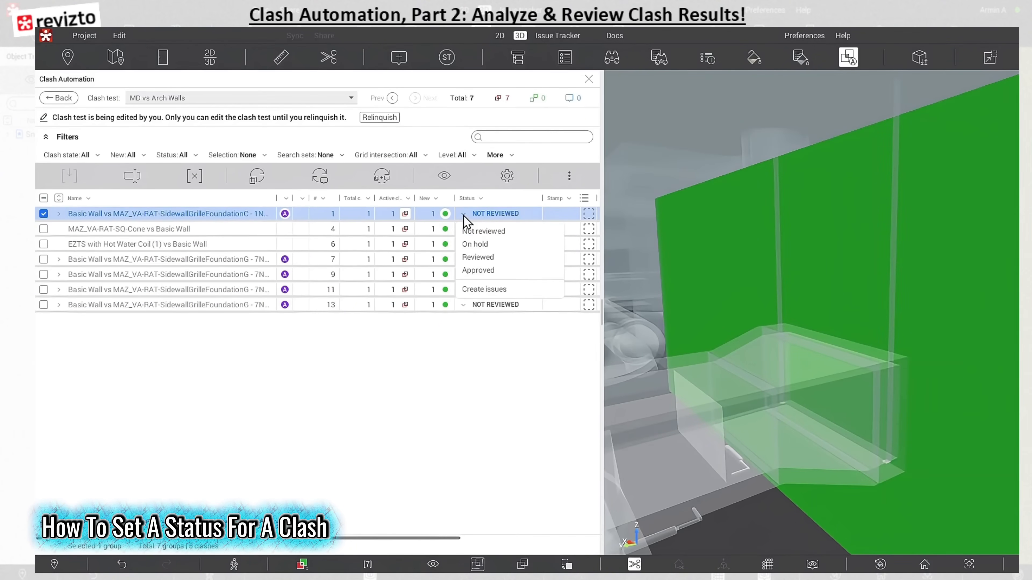
click(476, 271)
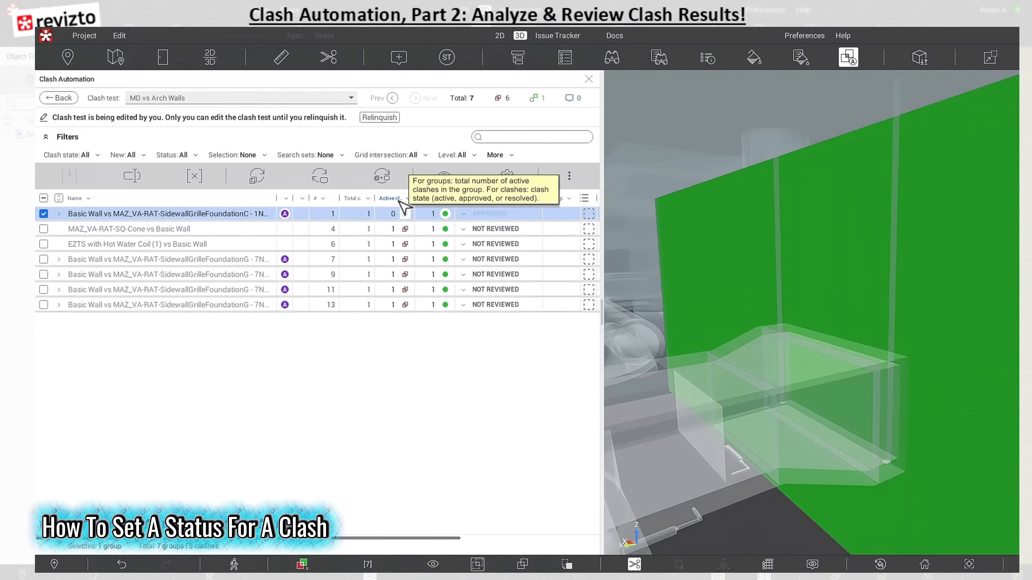
mouse_move(392, 219)
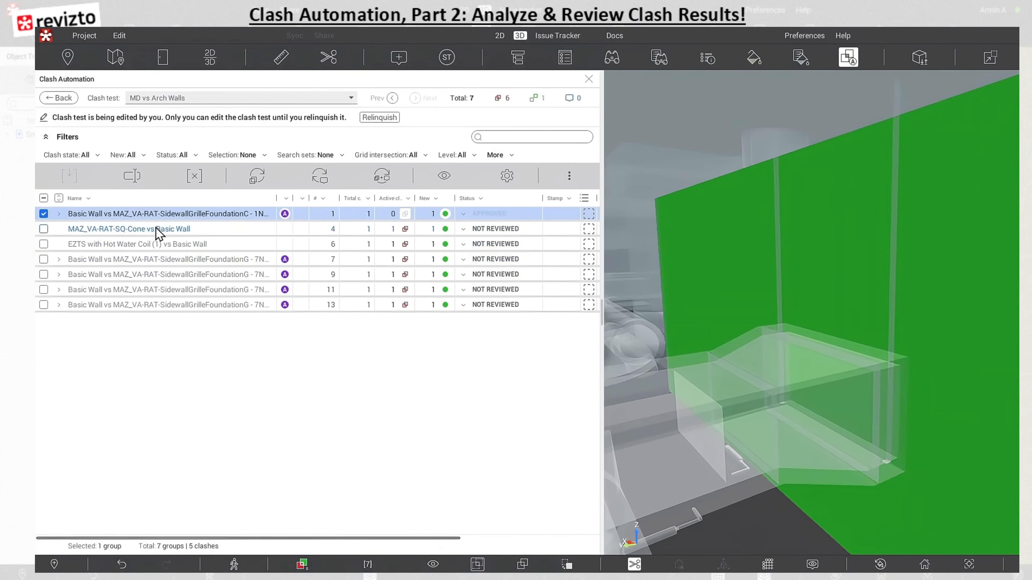
Set the status of the MAZ_VA-RAT-SQ-Cone vs Basic Wall clash to Reviewed and deselect it
click(469, 230)
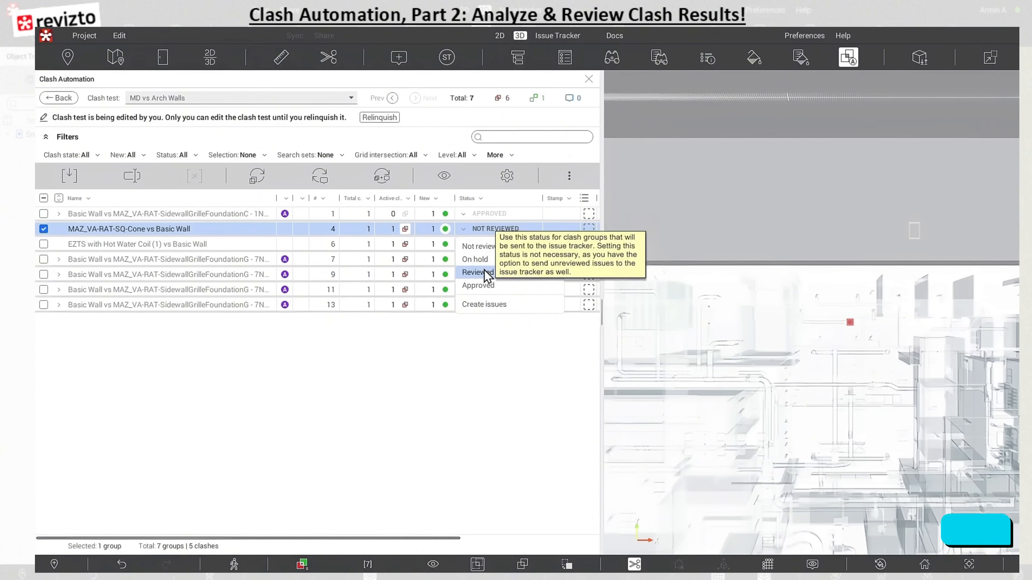
click(485, 273)
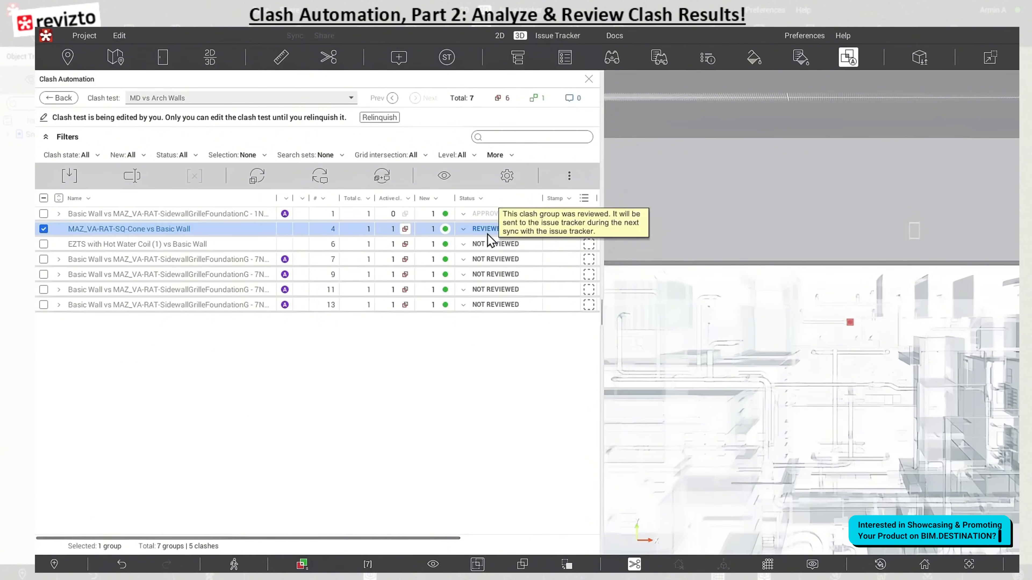
click(44, 228)
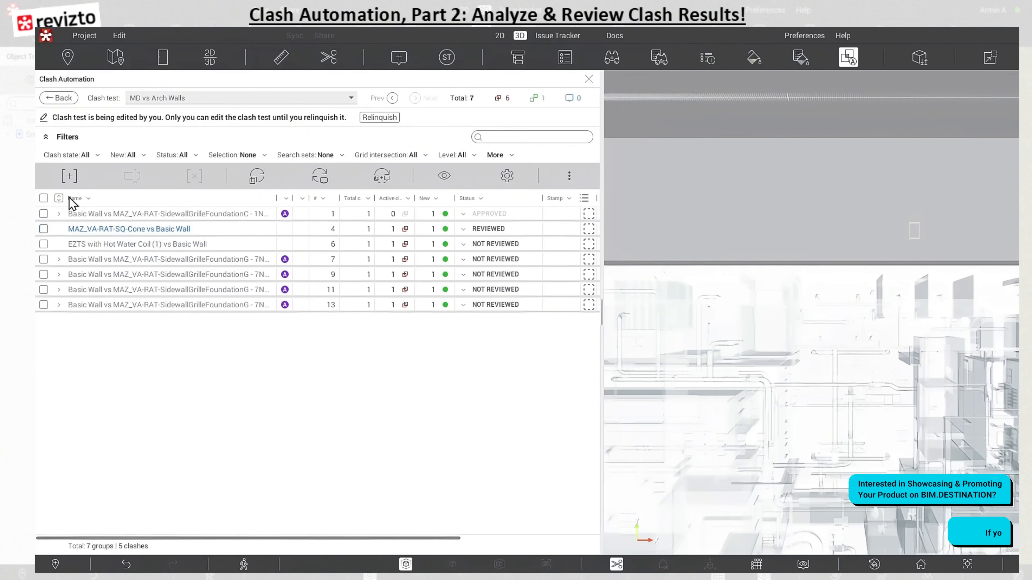
Relinquish the MD vs Arch Walls clash test, widen the results view and return to the list of clash tests
click(373, 118)
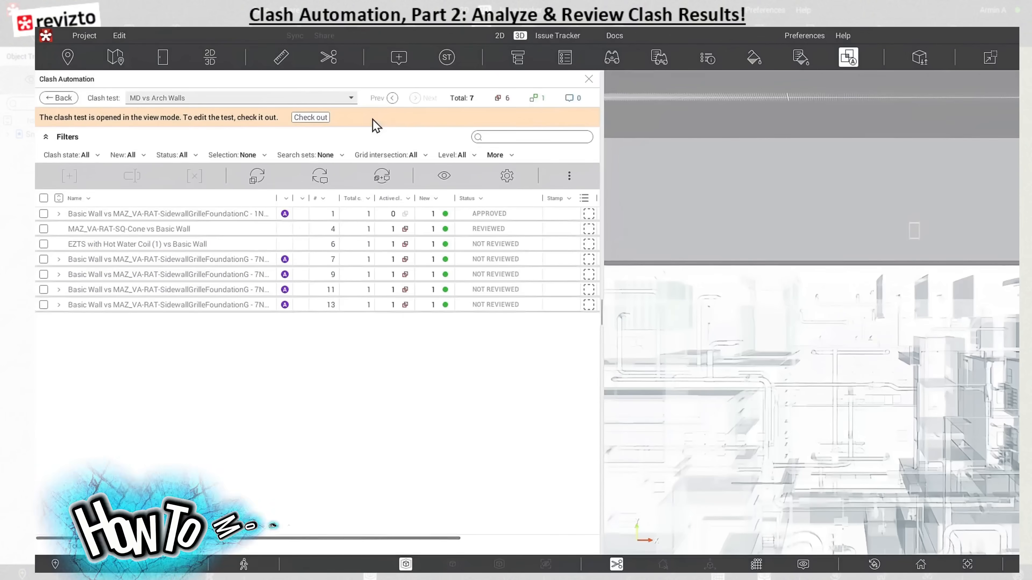
drag(600, 228, 668, 228)
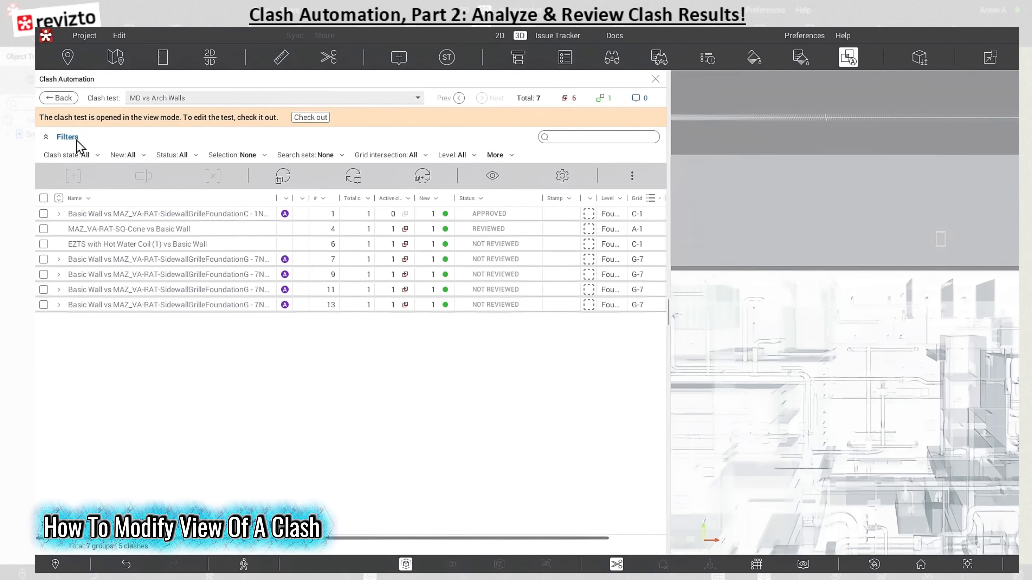
click(68, 102)
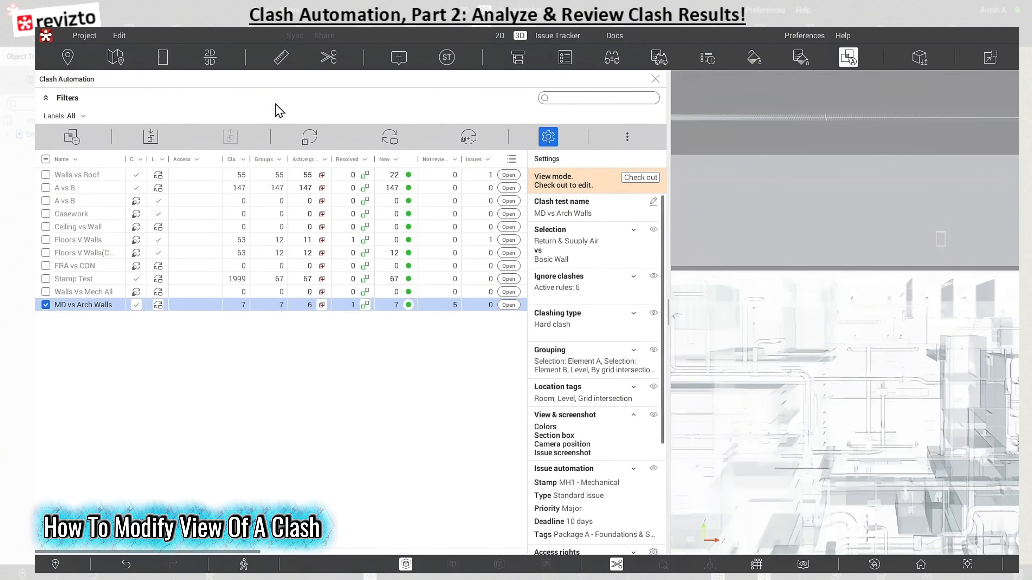
Check out the MD vs Arch Walls test and set its section box to Fit to clash in the view and screenshot settings
click(640, 177)
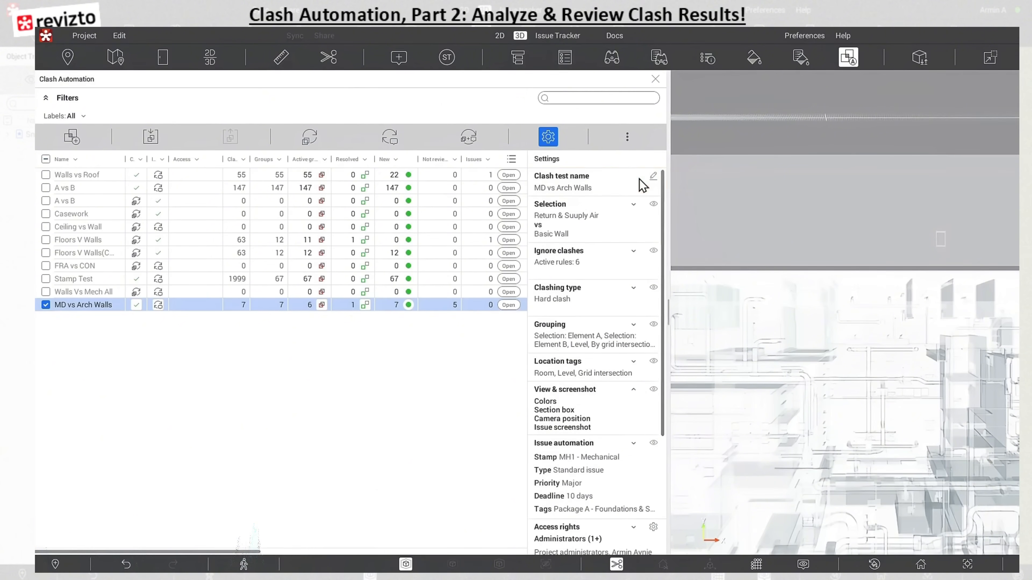
click(654, 391)
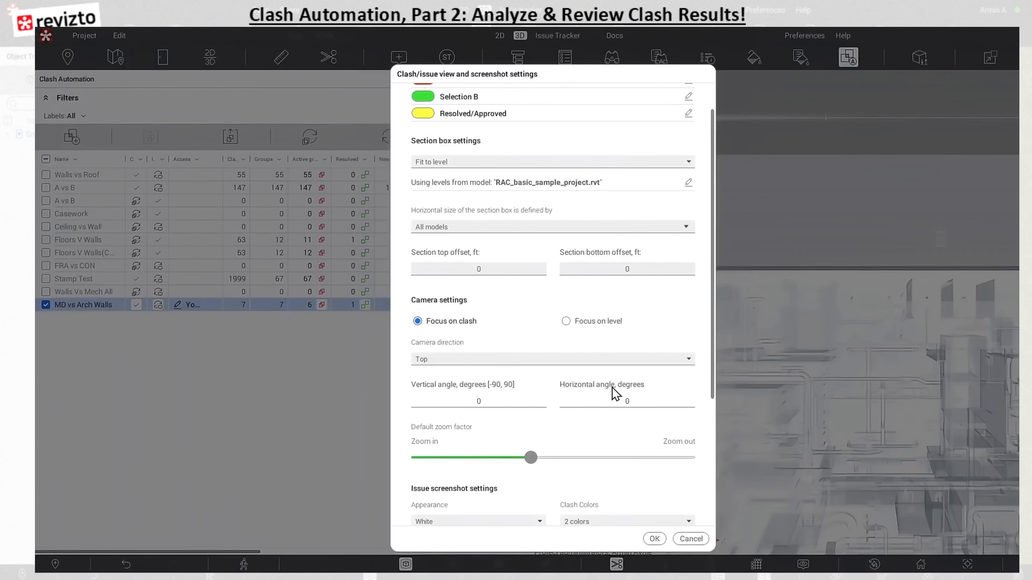
click(494, 228)
click(496, 233)
click(479, 165)
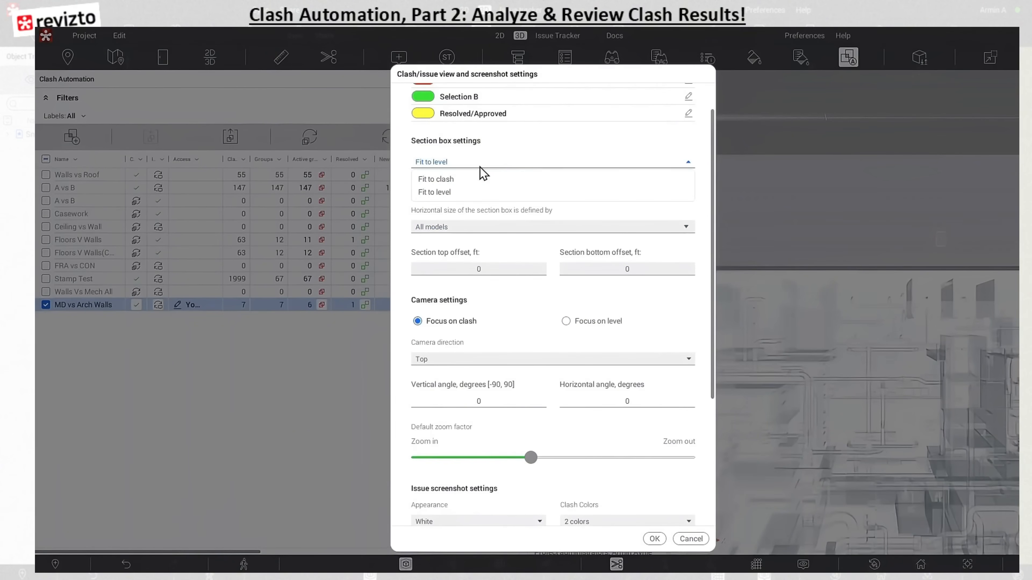
click(470, 181)
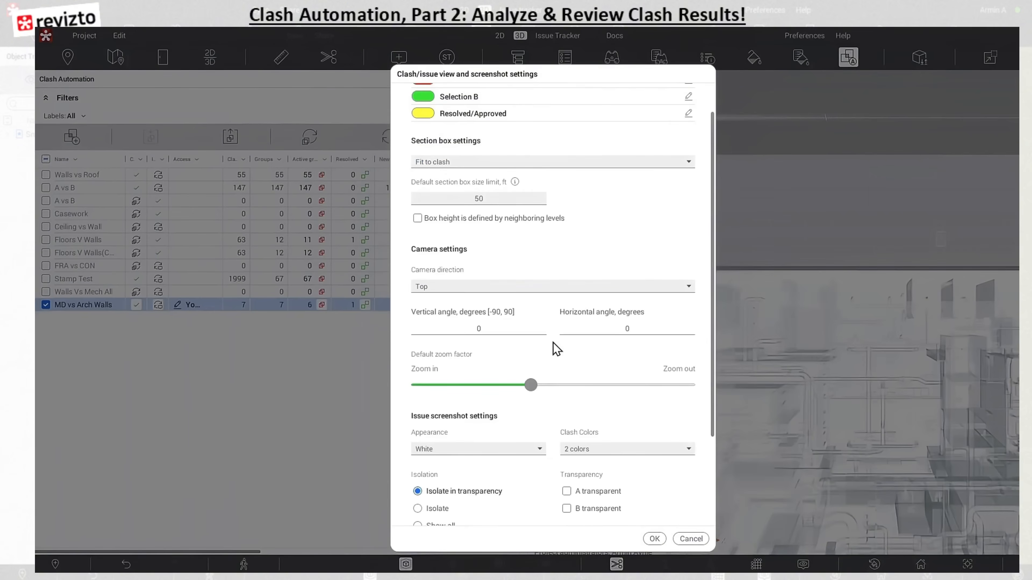
Set the issue screenshot isolation to Isolate, move the default zoom factor further towards Zoom out, and save the settings
scroll(528, 370, down, 5)
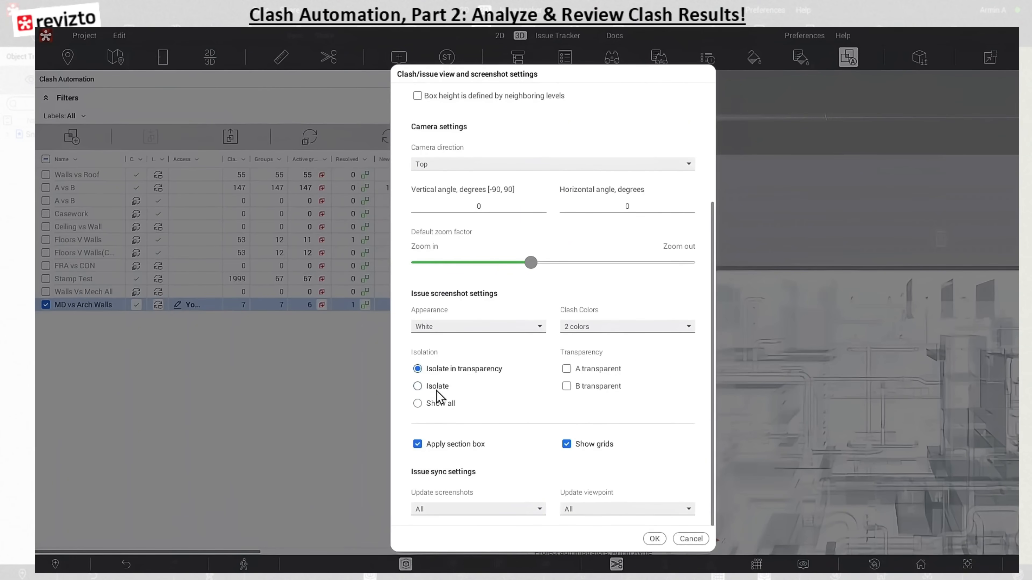
click(417, 386)
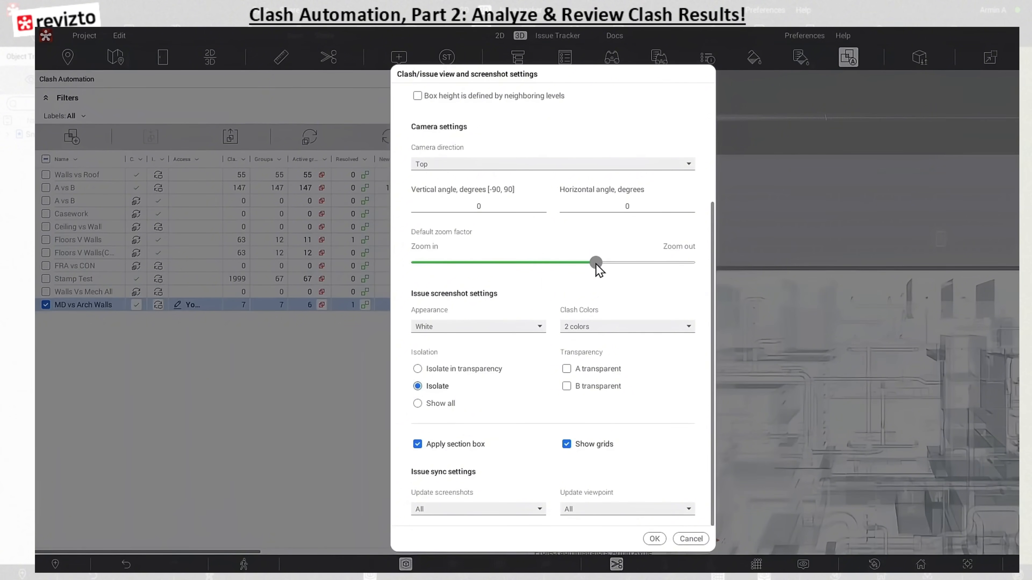
click(654, 539)
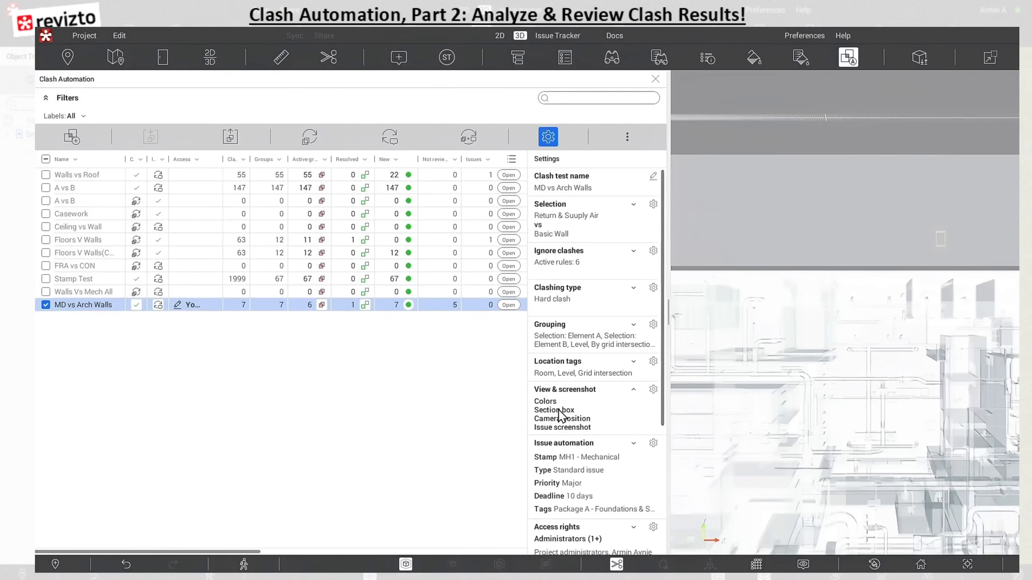
Open the MD vs Arch Walls results and inspect the Basic Wall vs SidewallGrille clash group numbered 7 in 3D
click(508, 304)
click(226, 260)
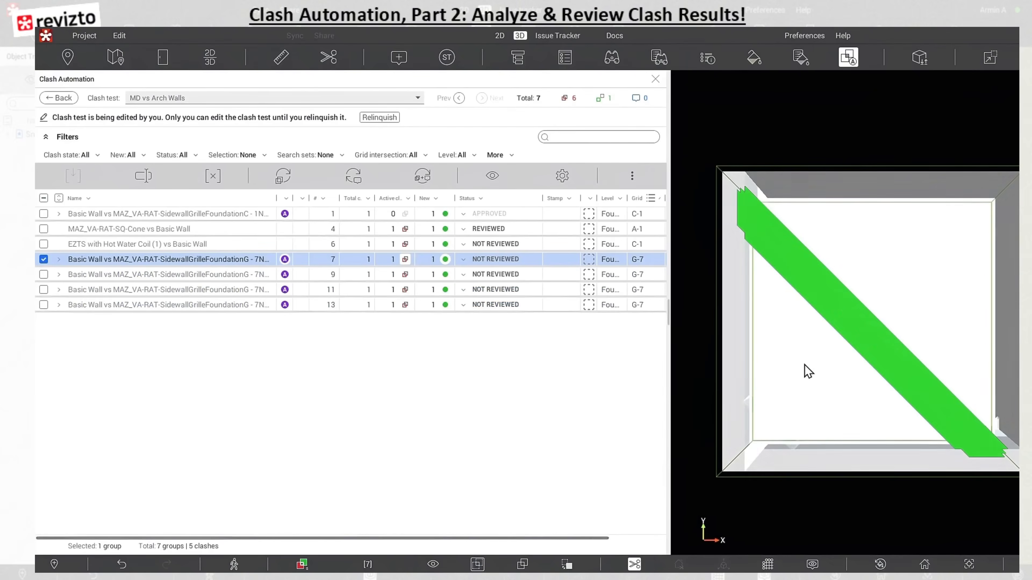
right_drag(831, 302, 843, 371)
drag(843, 371, 841, 307)
scroll(843, 325, up, 5)
drag(850, 349, 850, 362)
right_drag(850, 362, 837, 319)
Turn off the section box around clash group 7 and bring up the view settings while inspecting it in context
click(638, 561)
right_drag(852, 391, 798, 439)
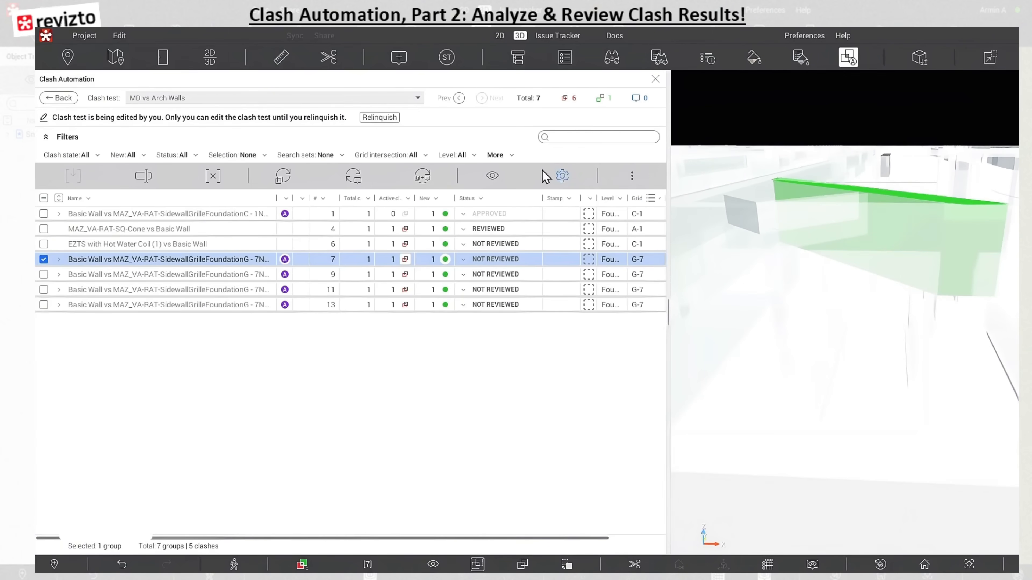
click(492, 176)
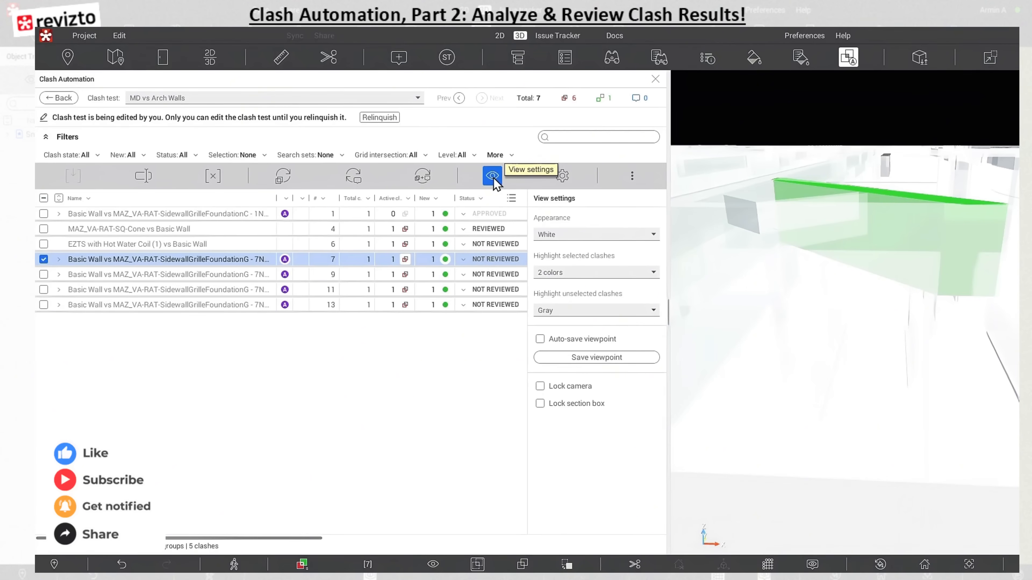
right_drag(894, 272, 877, 386)
drag(876, 388, 874, 346)
mouse_move(876, 352)
right_down()
mouse_move(877, 373)
mouse_move(877, 323)
mouse_move(890, 343)
right_up()
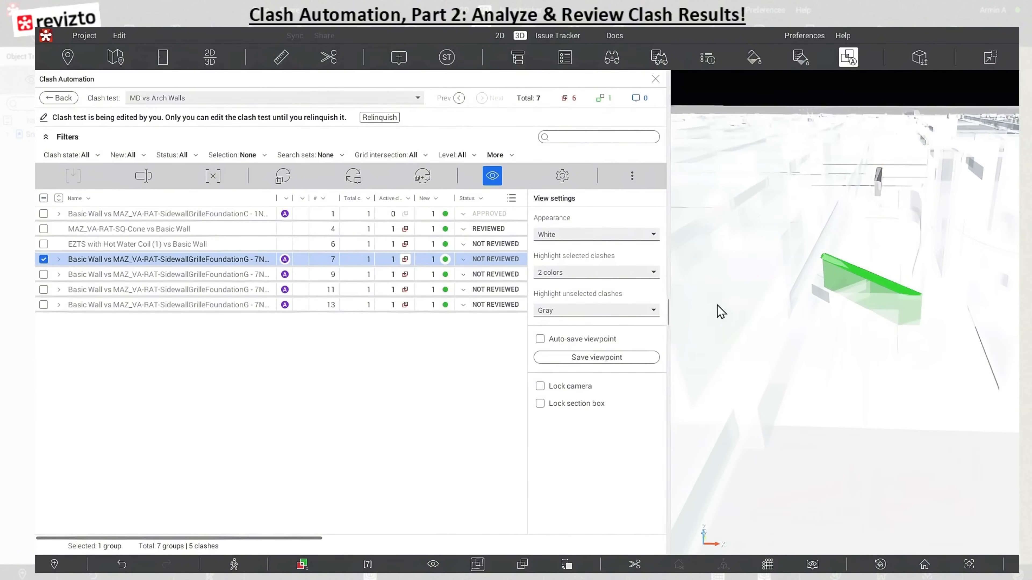
Try the Default appearance and inspect clash group 7 from other angles in 3D
click(587, 235)
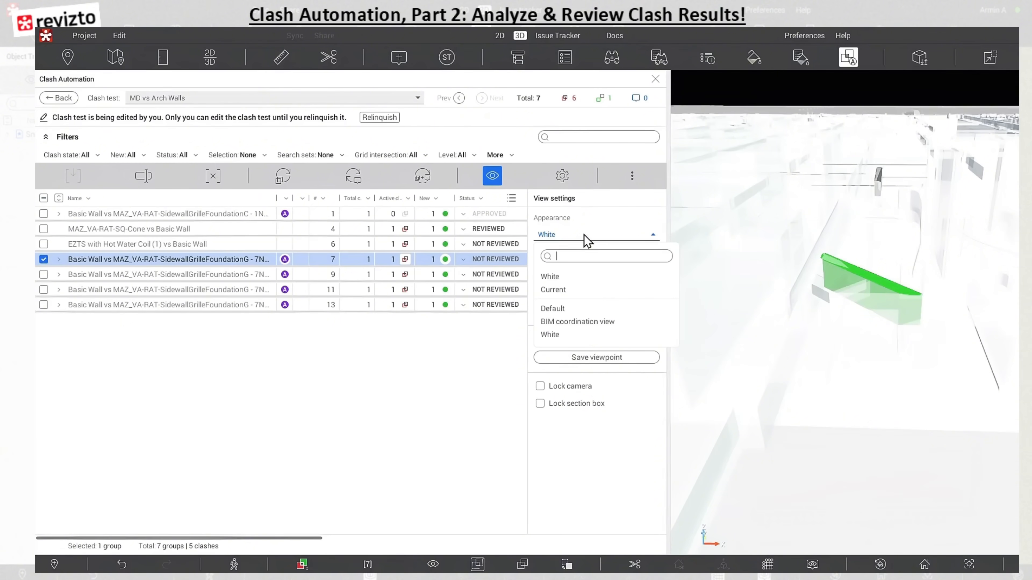
click(579, 315)
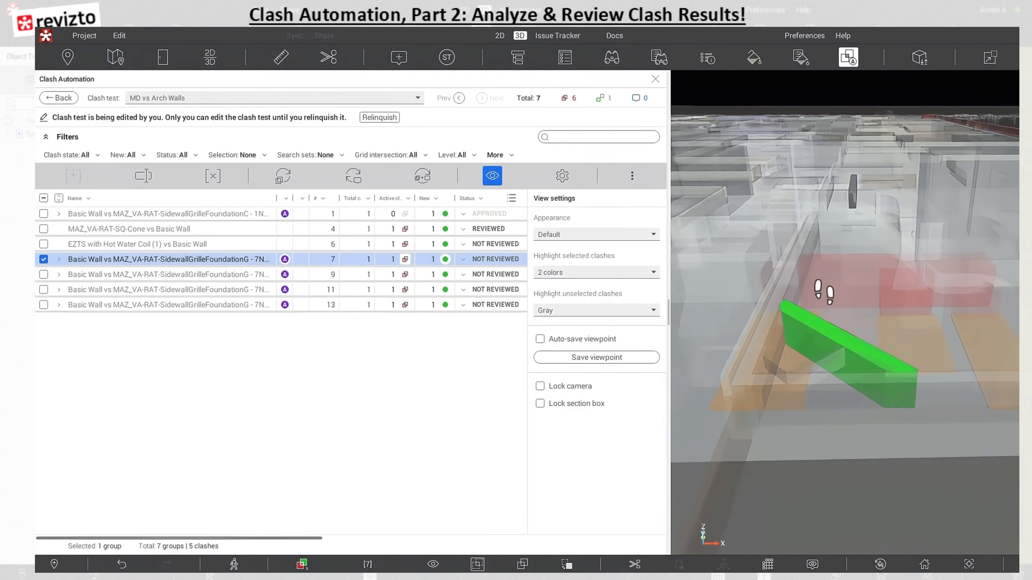
middle_drag(942, 402, 793, 317)
drag(836, 320, 719, 370)
Try the BIM coordination view appearance on clash group 7 and switch the appearance back to White
click(578, 237)
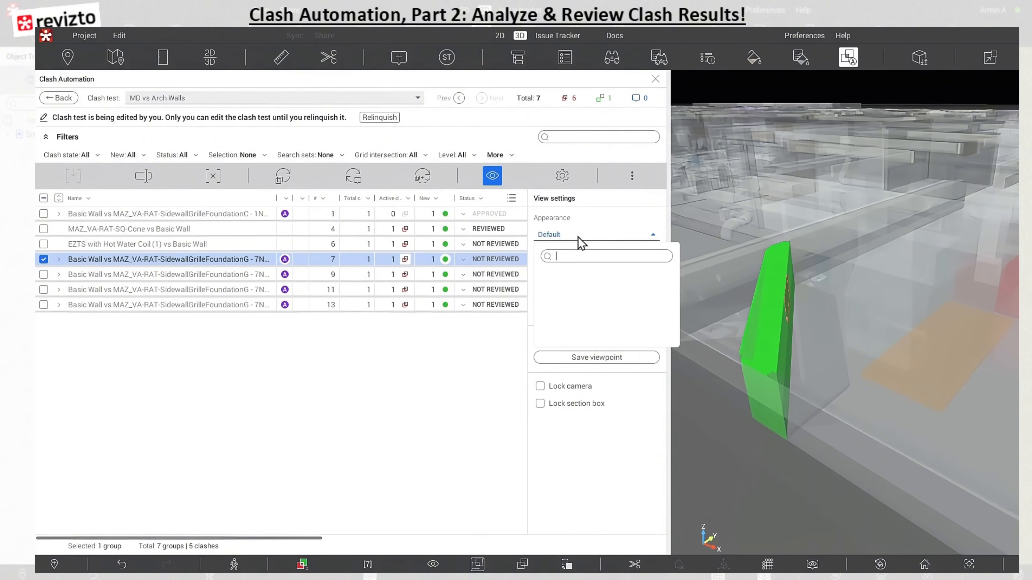
click(578, 321)
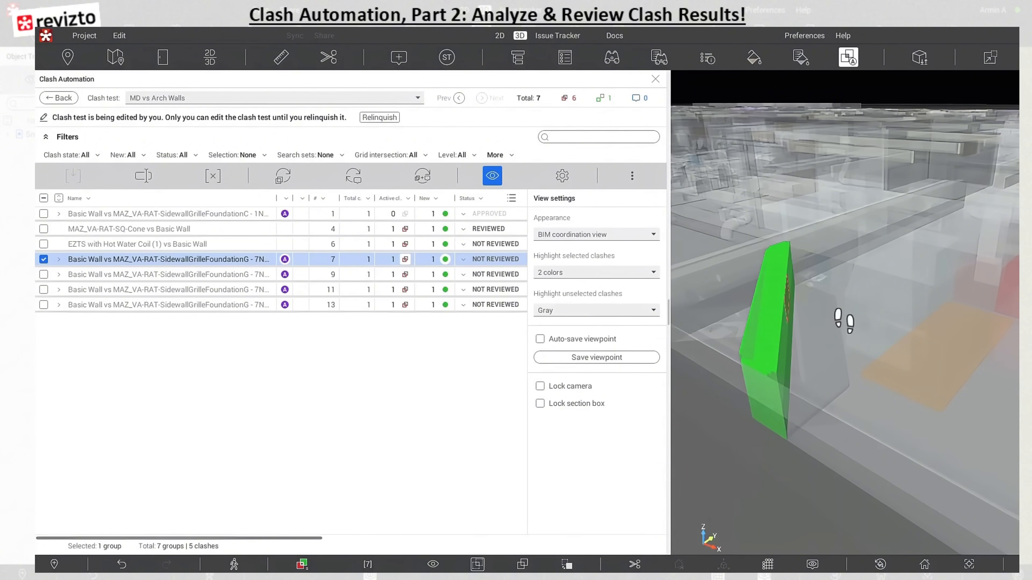
drag(841, 323, 751, 364)
middle_drag(851, 366, 873, 348)
drag(873, 349, 707, 329)
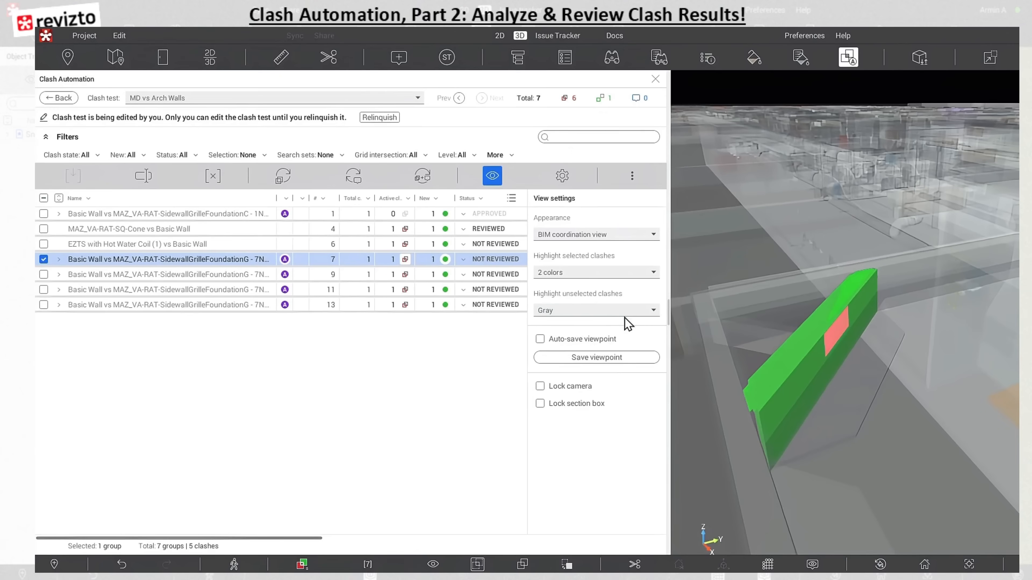
click(626, 235)
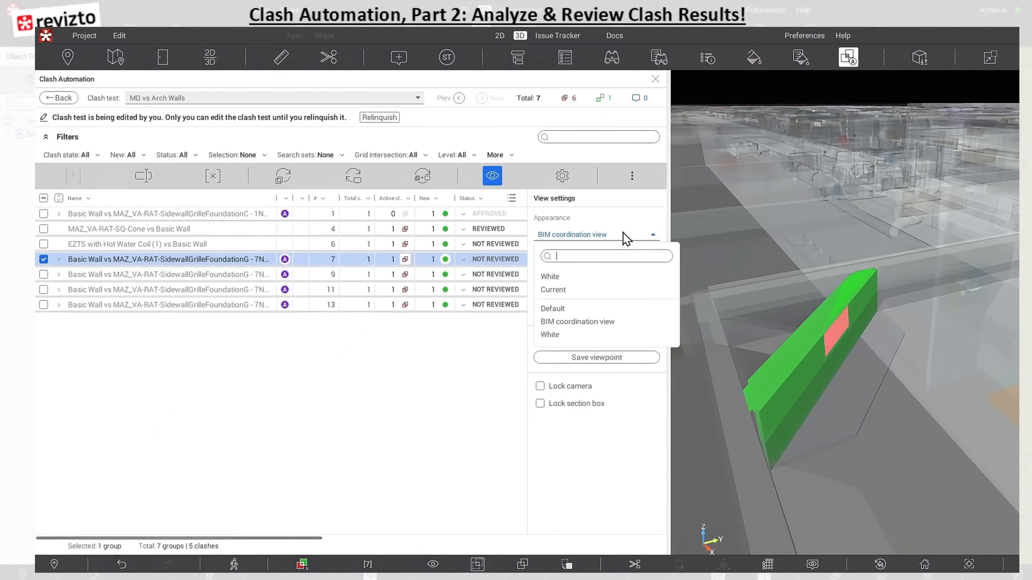
click(603, 282)
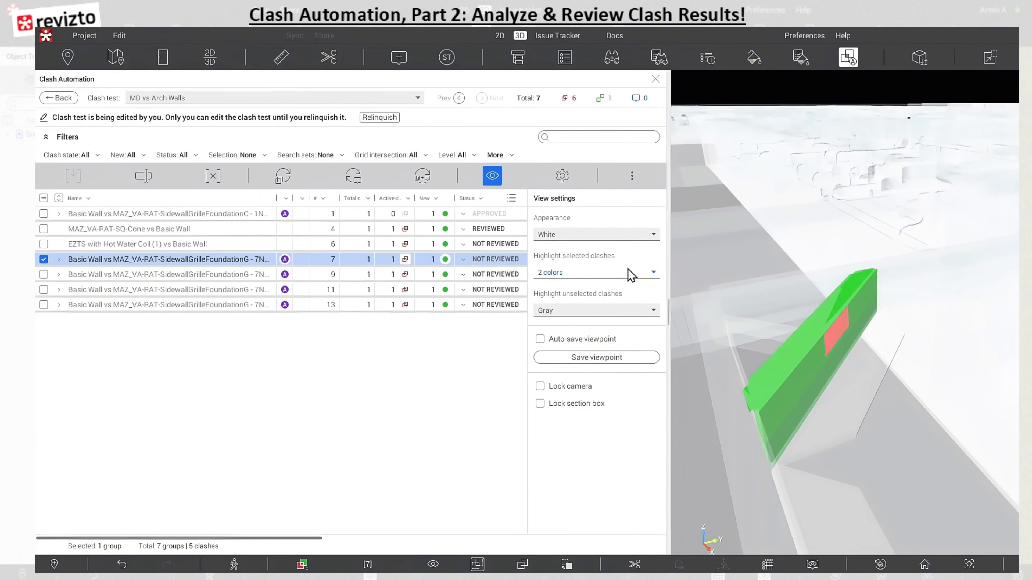
Review the highlight options for selected and unselected clashes, keeping Gray for the unselected ones
click(631, 277)
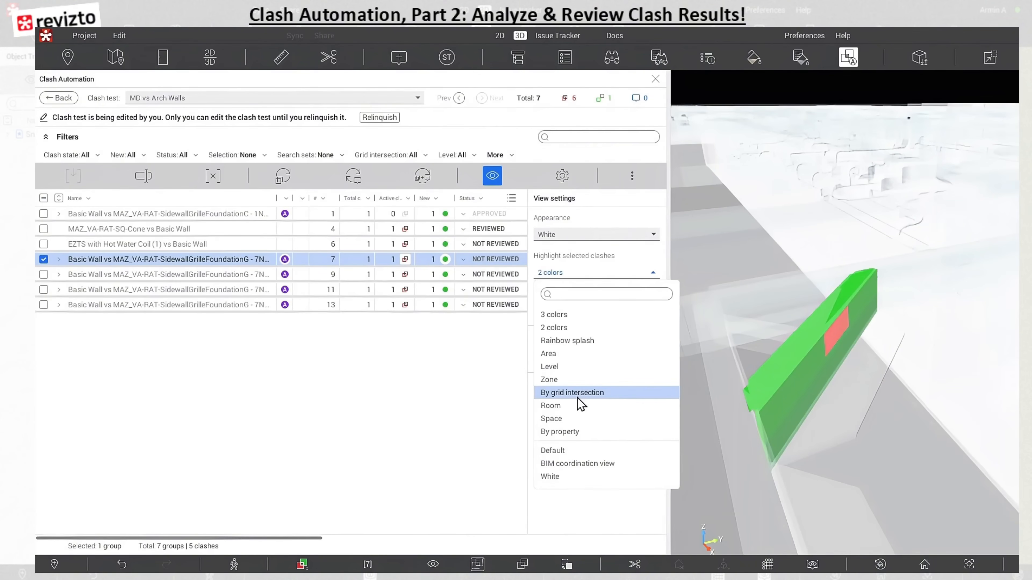
click(468, 405)
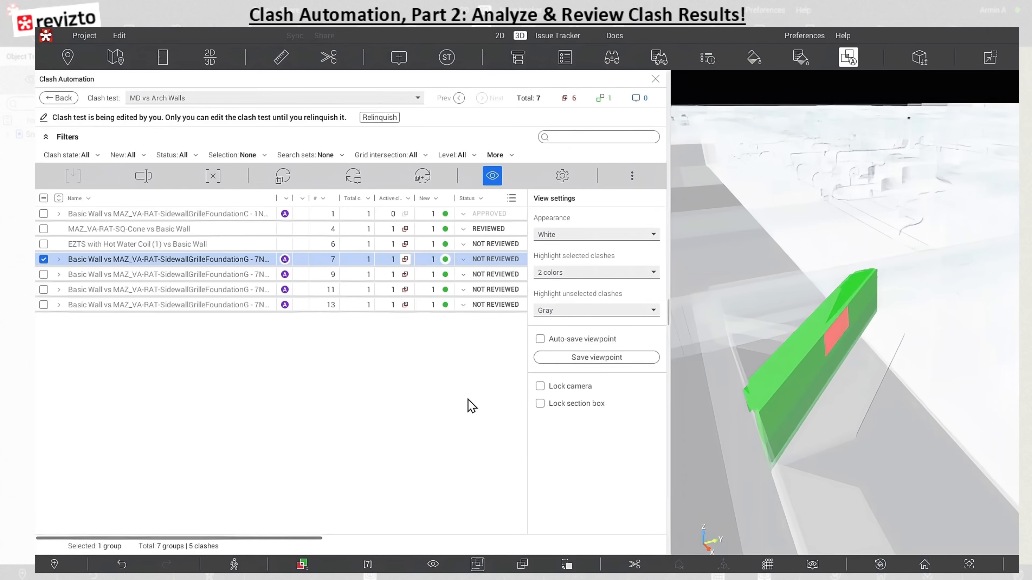
click(592, 313)
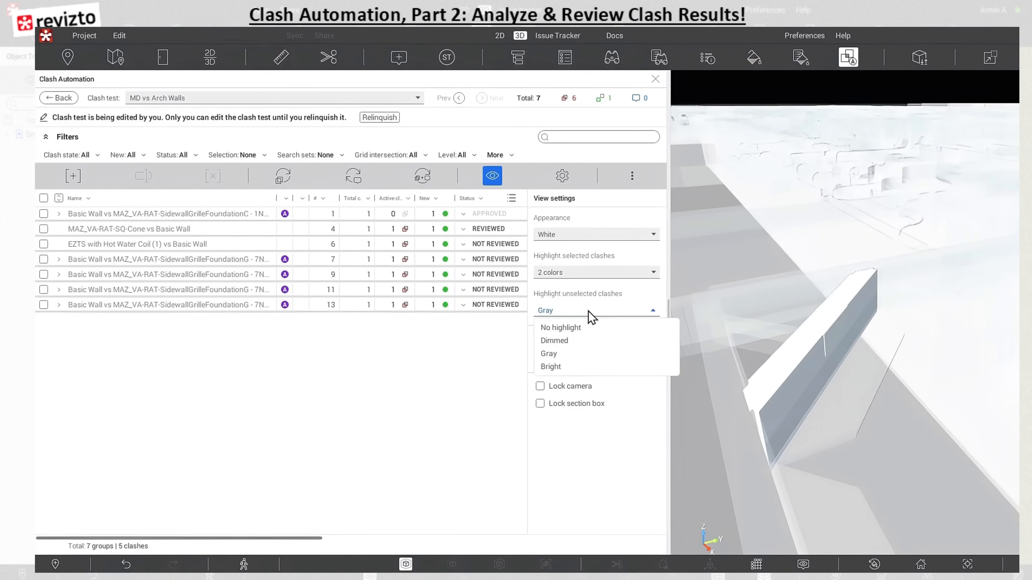
click(569, 352)
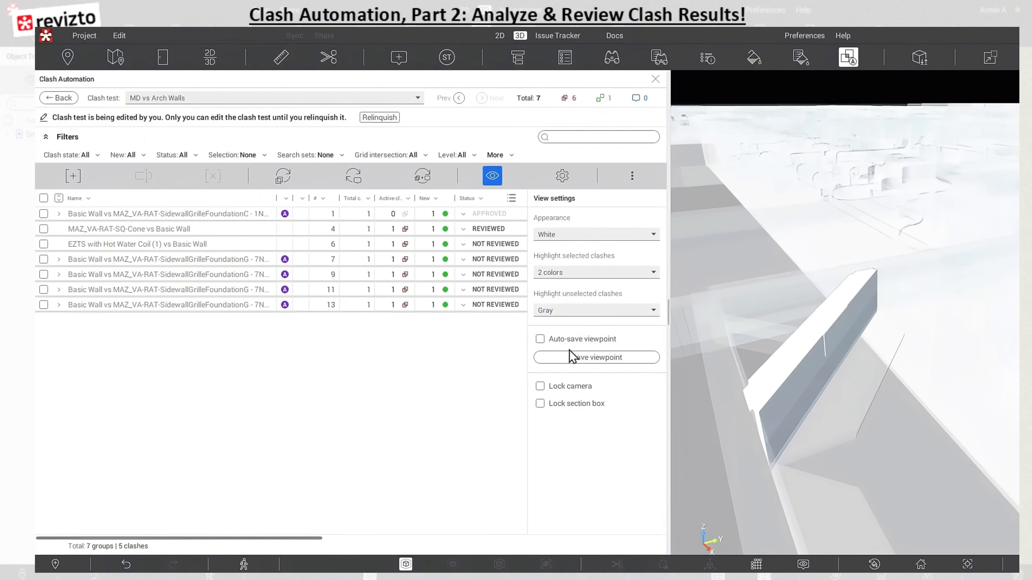
Select the Basic Wall vs SidewallGrille clash group numbered 9 and inspect it at an angle in 3D
click(193, 278)
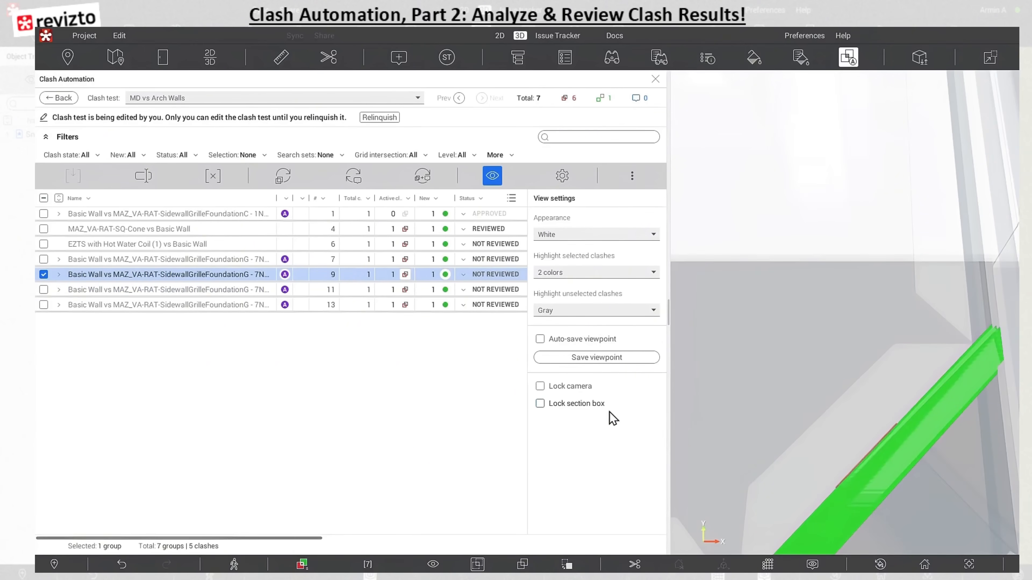
drag(846, 333, 798, 428)
right_drag(799, 428, 798, 409)
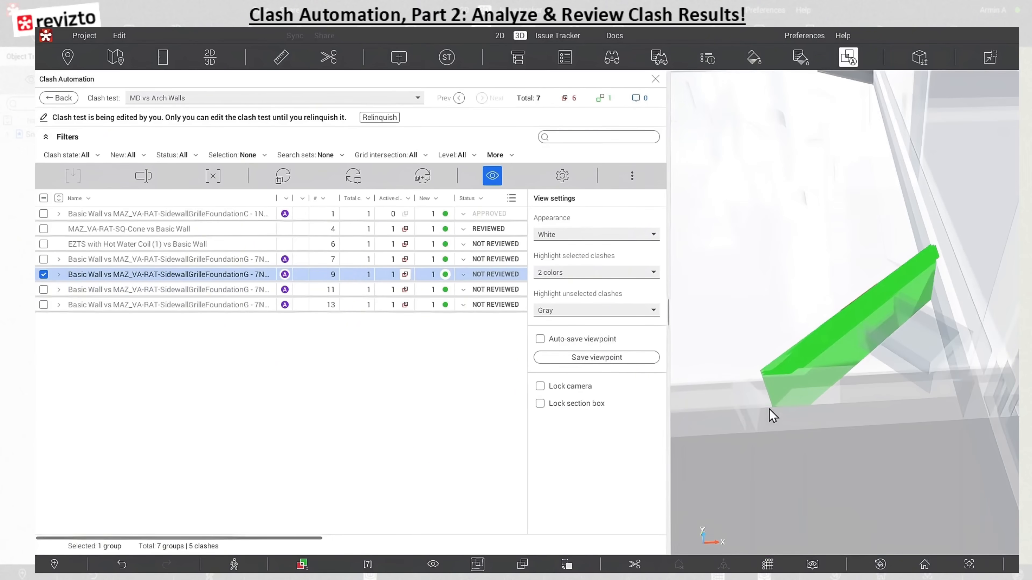
Try the Lock section box and Lock camera options on clash group 9 and clear both
click(539, 404)
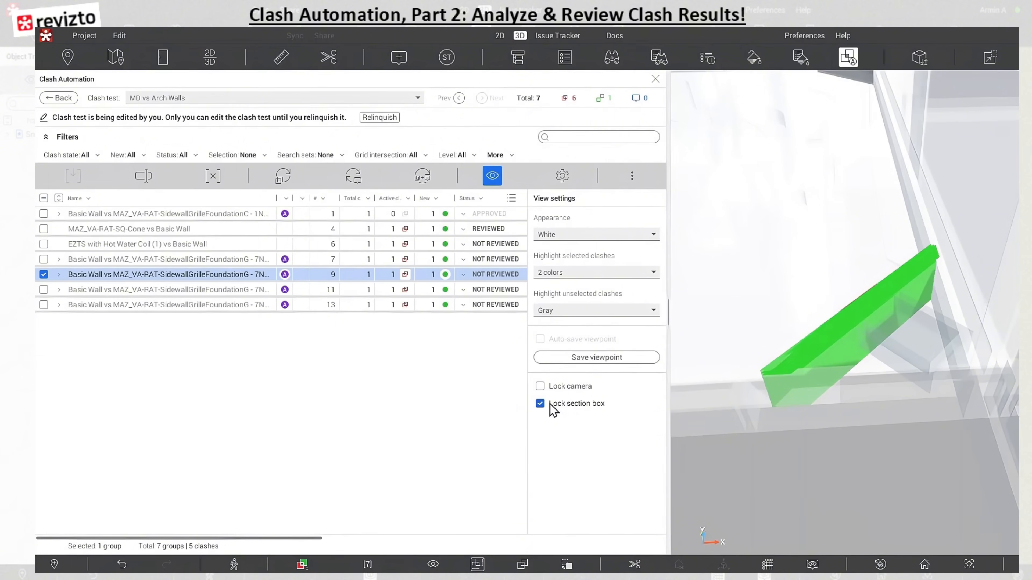
right_drag(847, 422, 847, 398)
drag(803, 312, 873, 435)
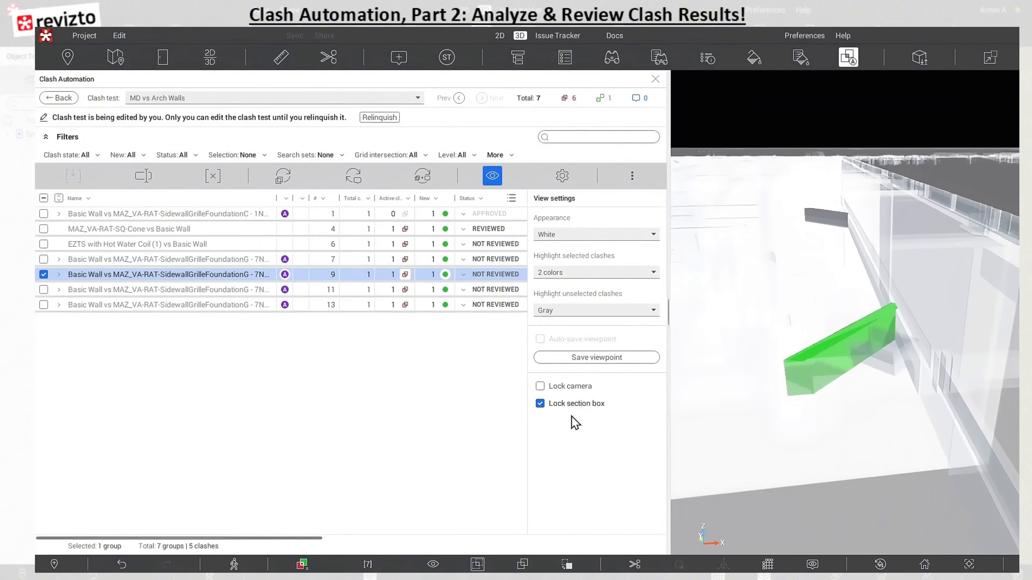
click(539, 404)
click(539, 386)
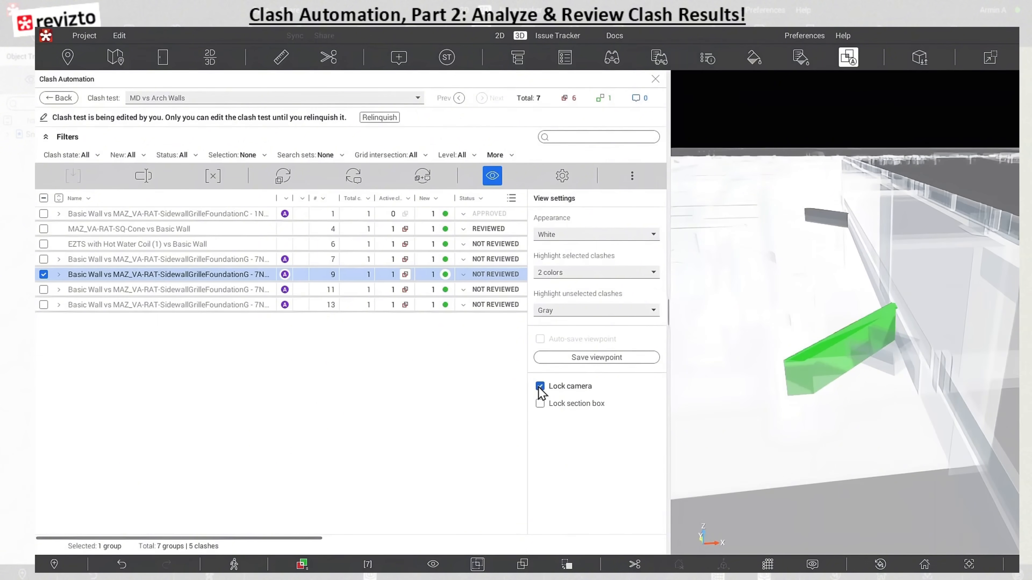
click(540, 387)
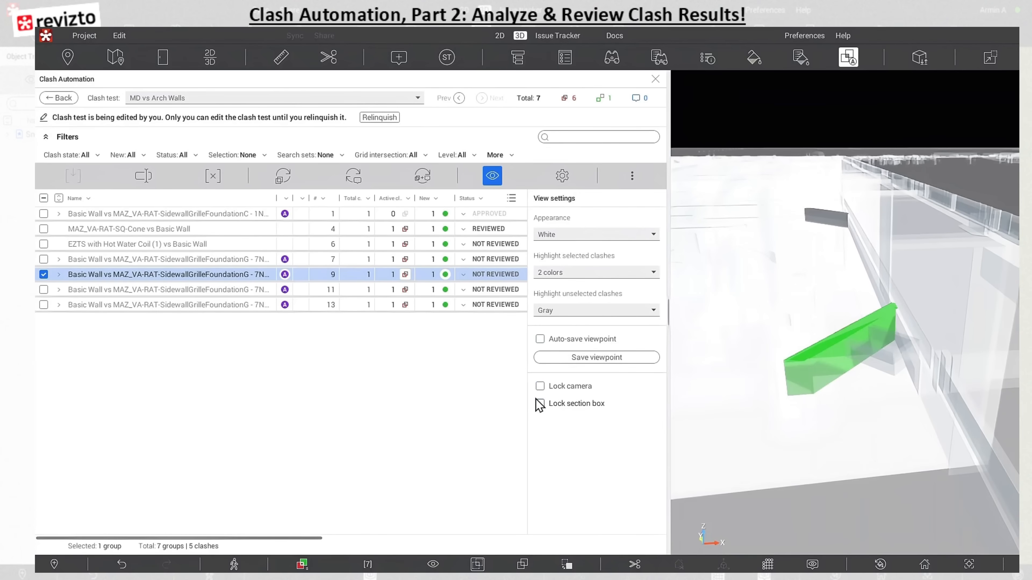
Try the automatic and manual viewpoint saving for clash group 9, and check the project's list of viewpoints
click(540, 340)
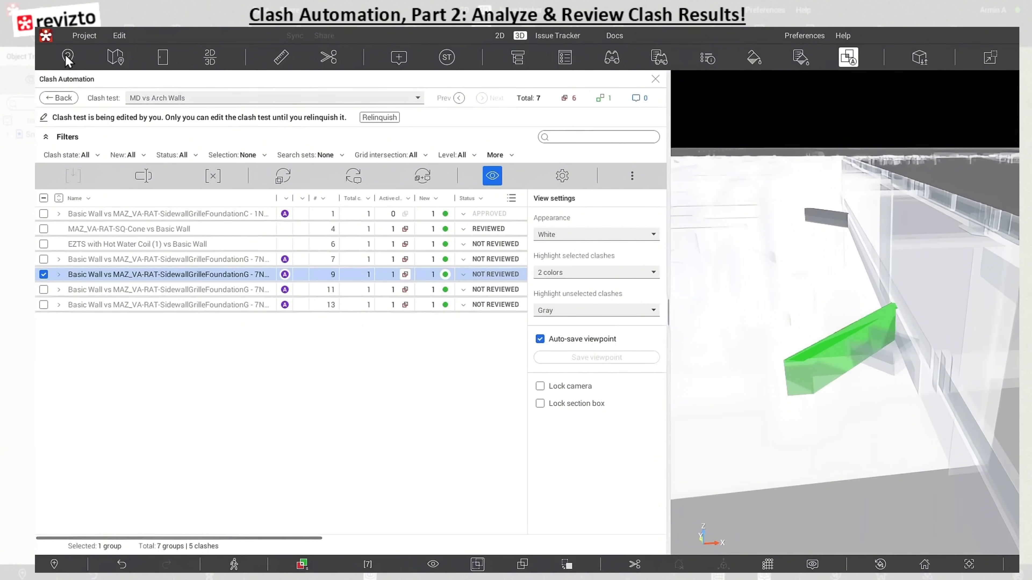
click(540, 339)
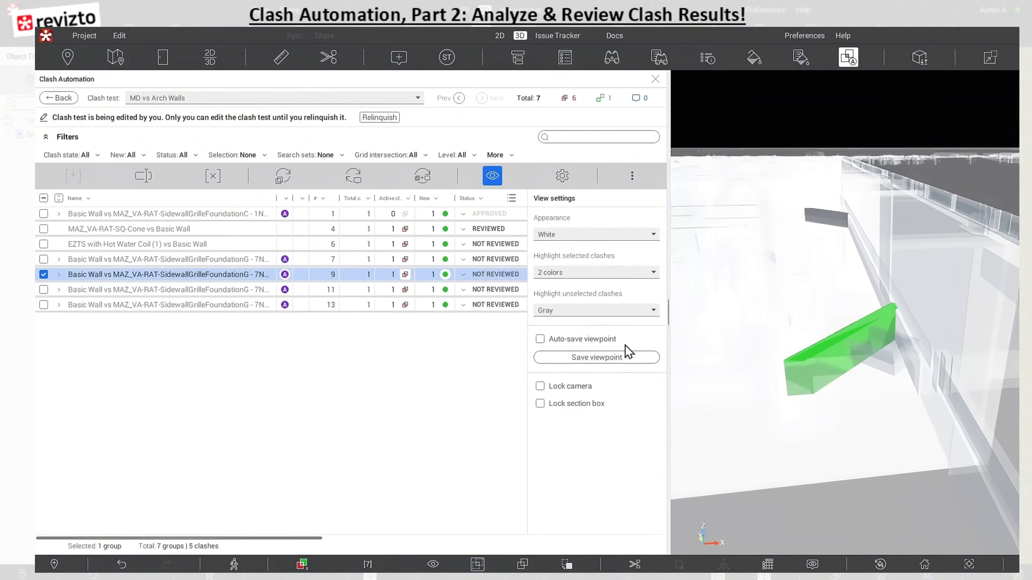
click(580, 360)
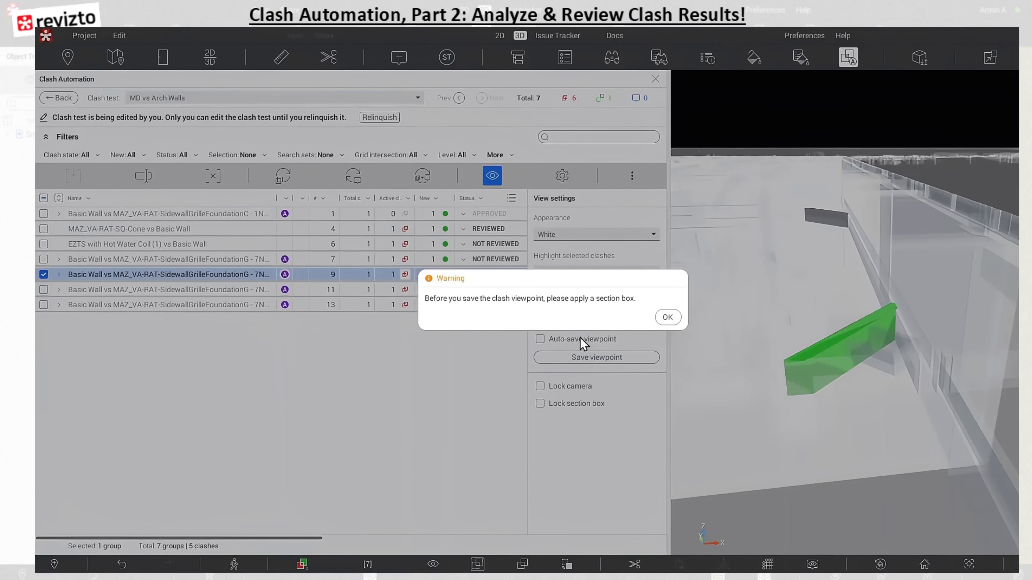
click(669, 317)
click(73, 58)
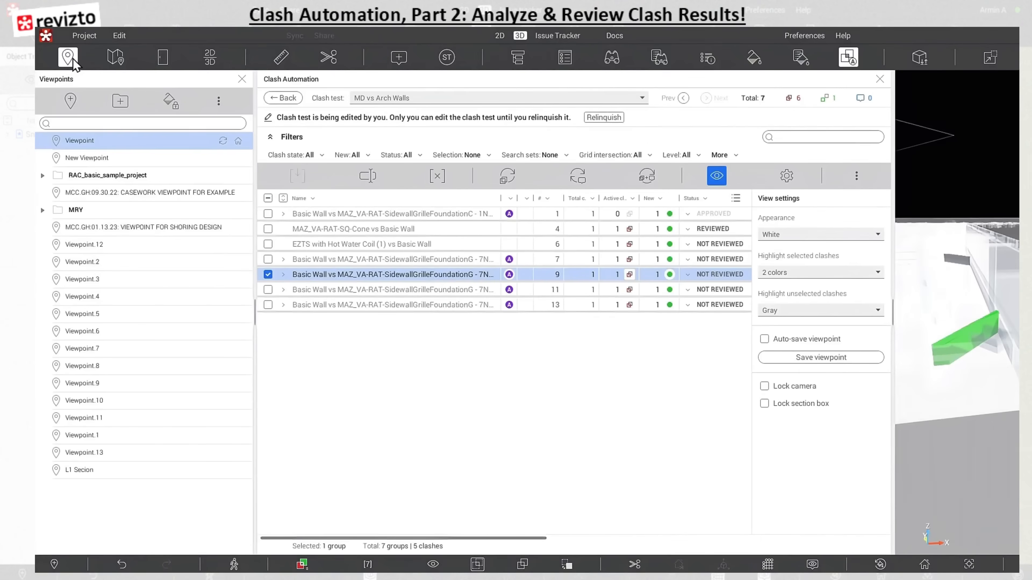
click(73, 58)
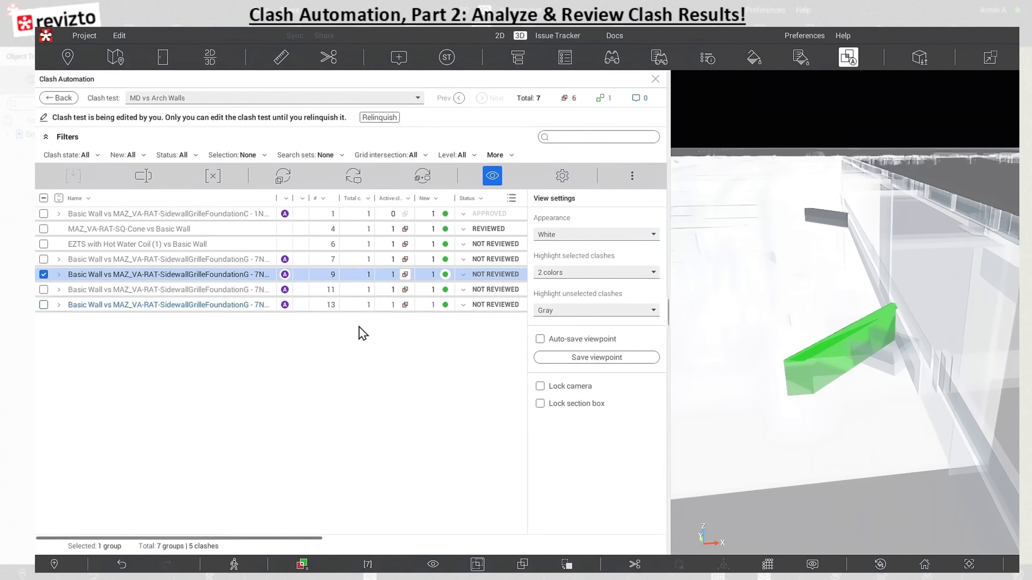
Relinquish the MD vs Arch Walls test, check its view settings in view mode and go back to the clash test list
click(369, 119)
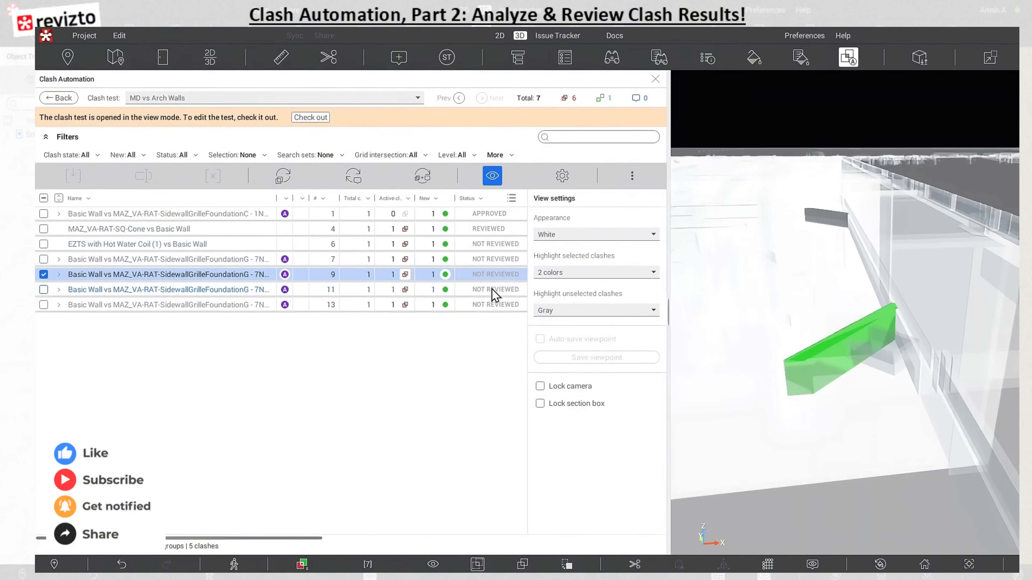
click(492, 177)
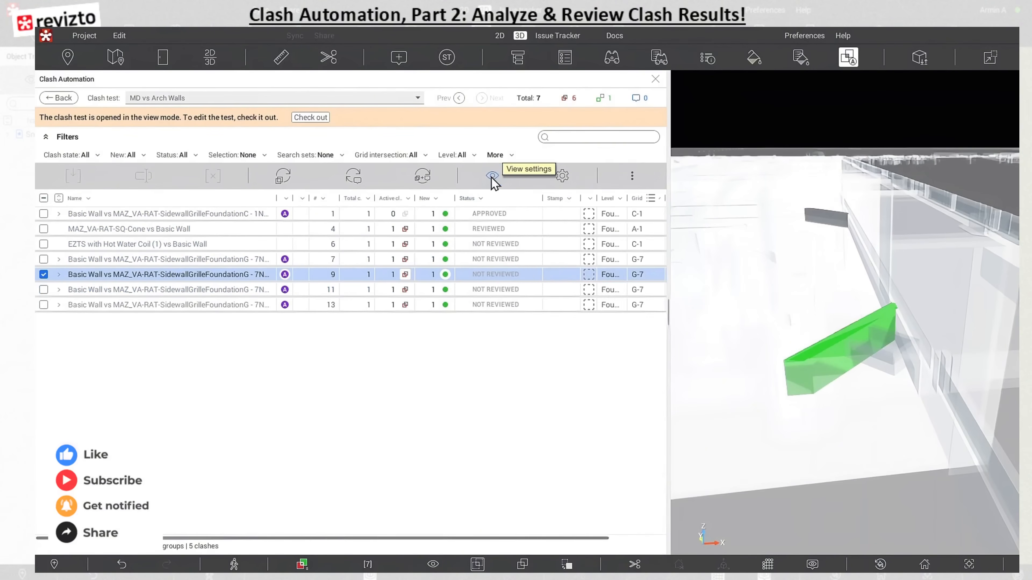
click(492, 177)
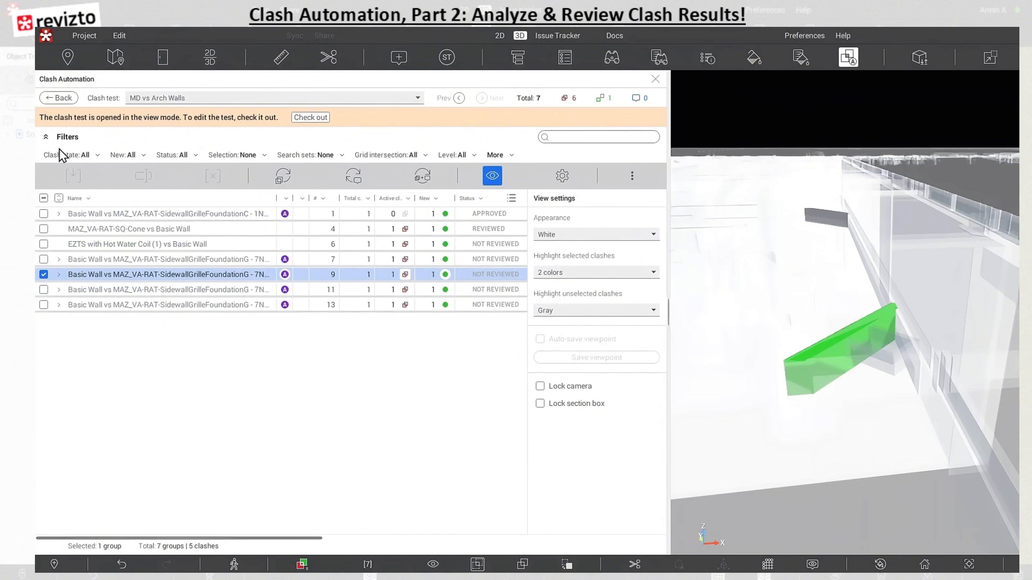
click(59, 100)
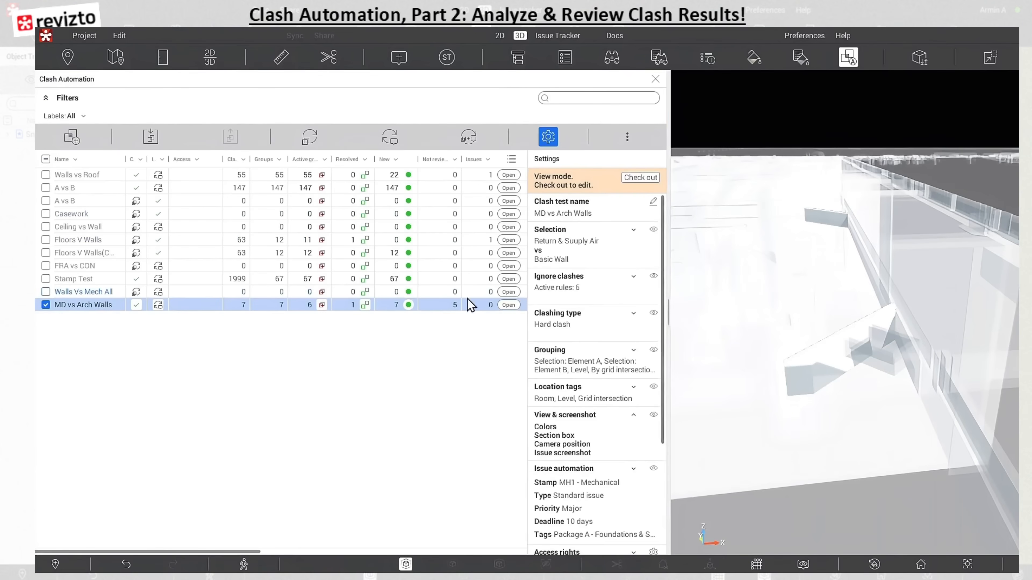